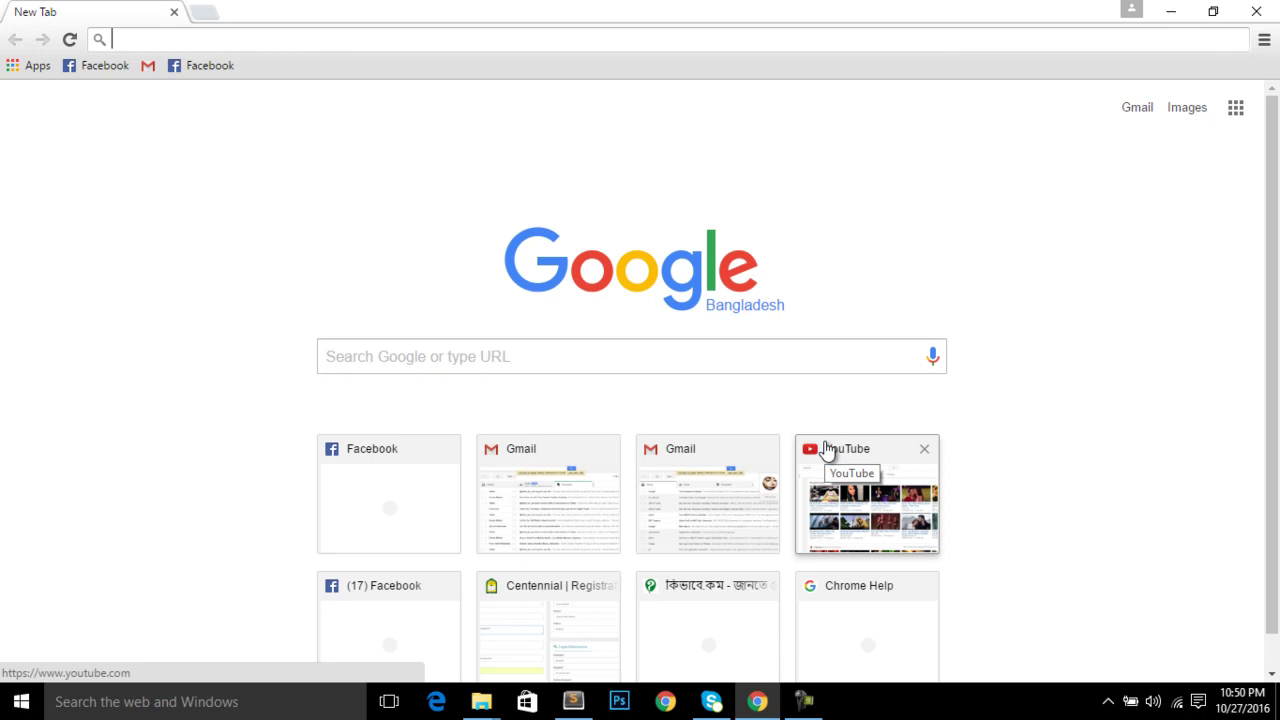
- Search Google for "xampp download" and review the Windows, Linux and OS X installers on the Apache Friends download page
{"action": "type", "text": "xa"}
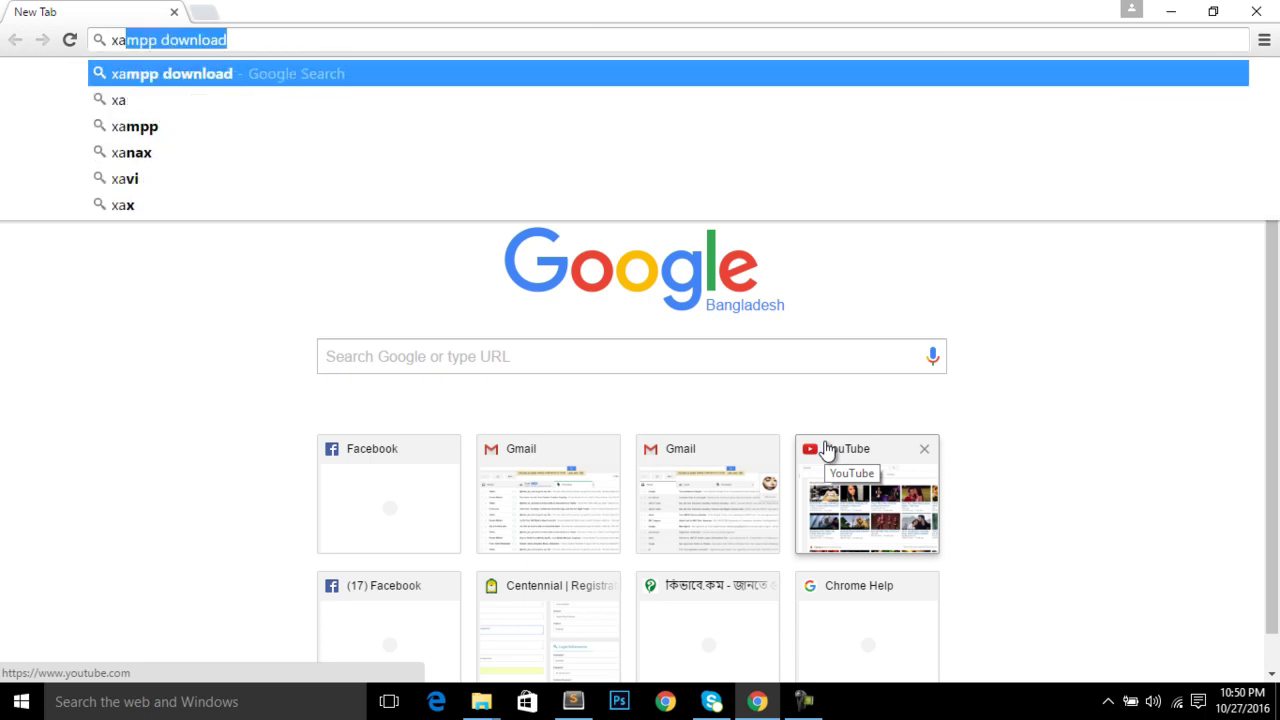
{"action": "key", "text": "End"}
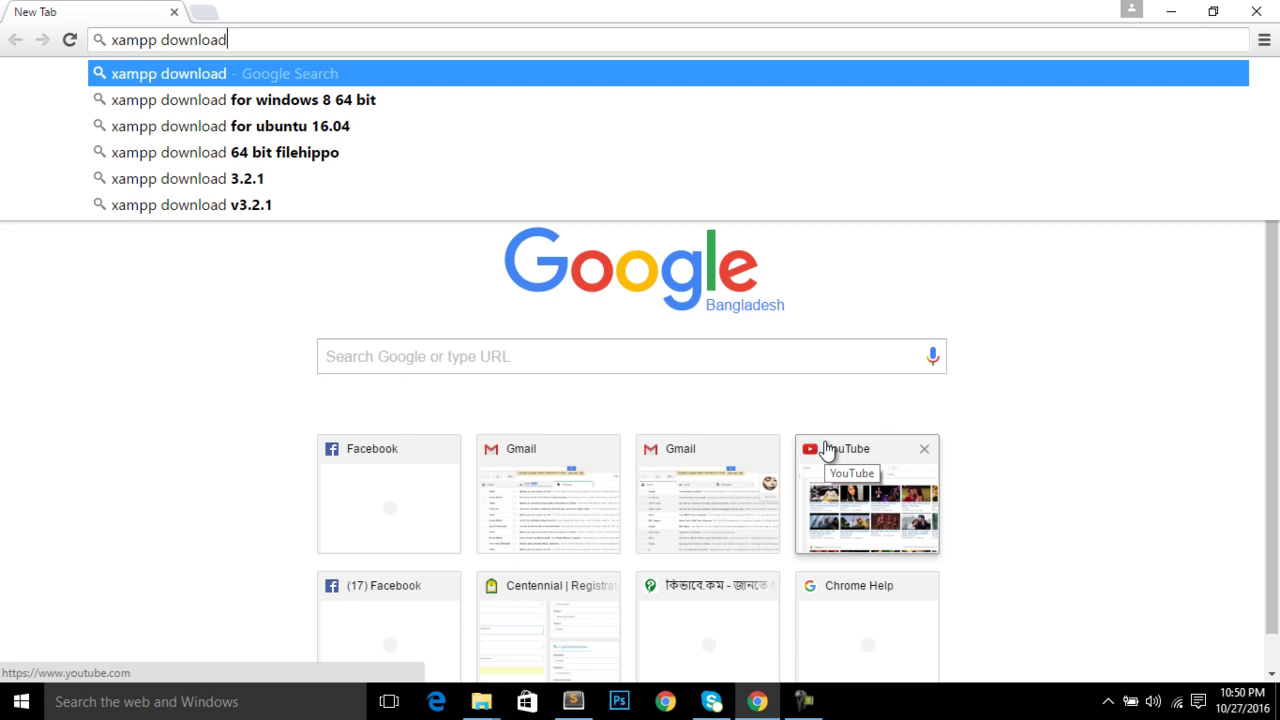
{"action": "key", "text": "Return"}
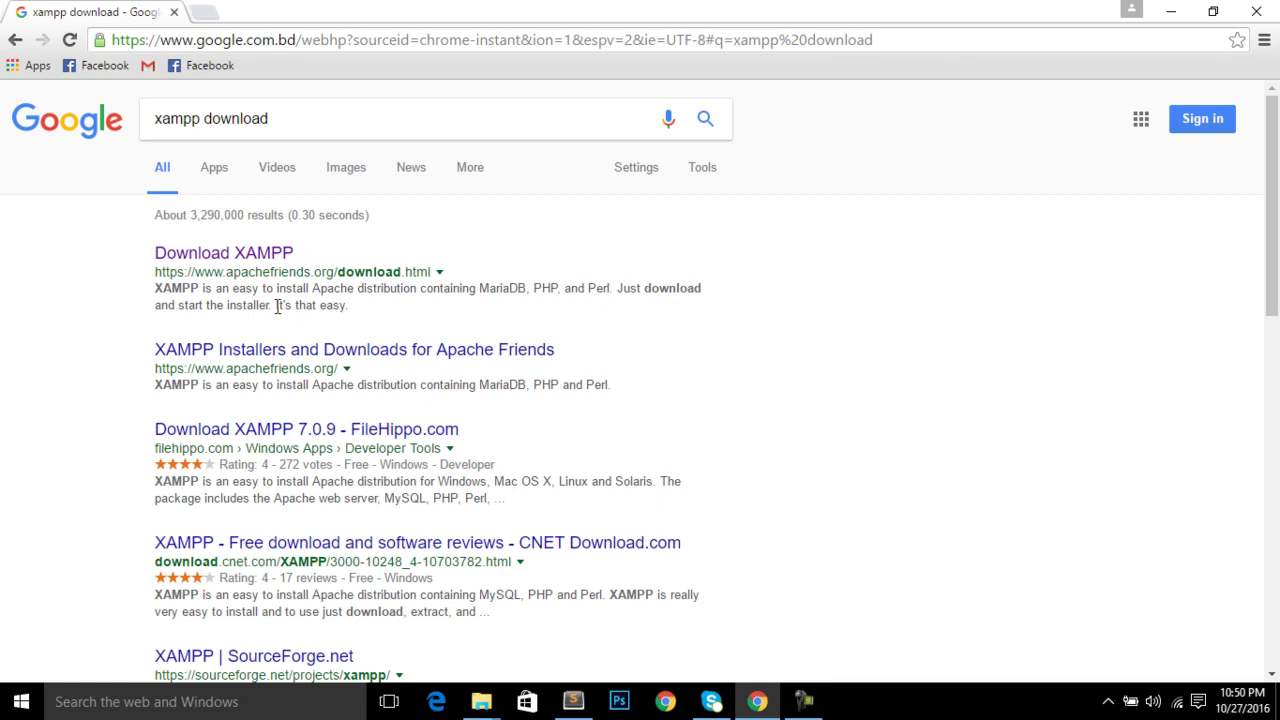
{"action": "left_click", "coordinate": [272, 262]}
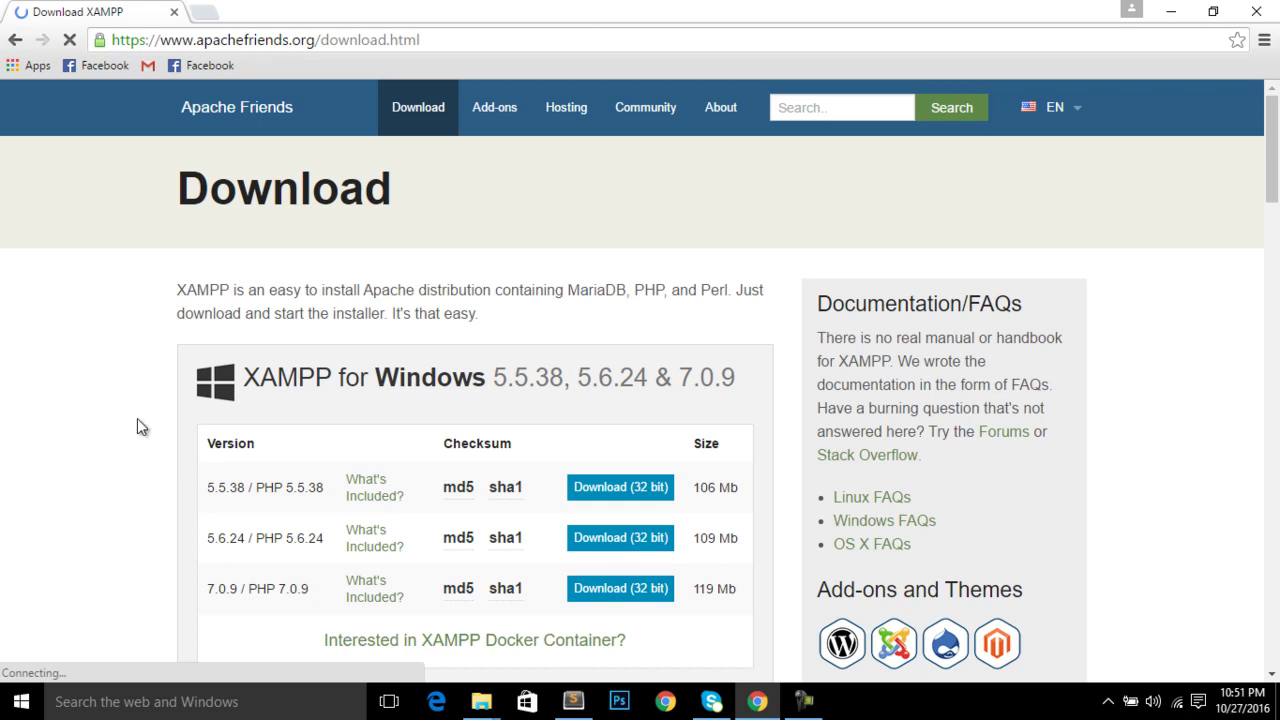
{"action": "scroll", "coordinate": [135, 421], "scroll_direction": "down", "scroll_amount": 1}
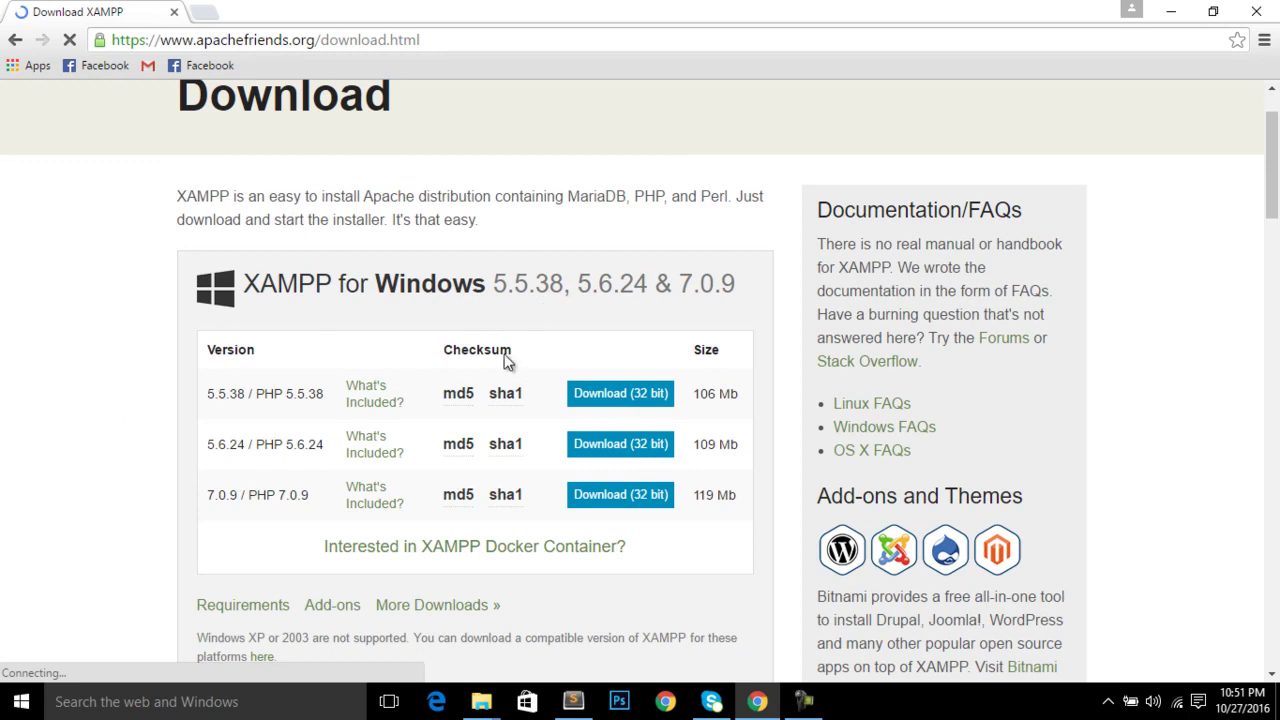
{"action": "scroll", "coordinate": [289, 406], "scroll_direction": "down", "scroll_amount": 4}
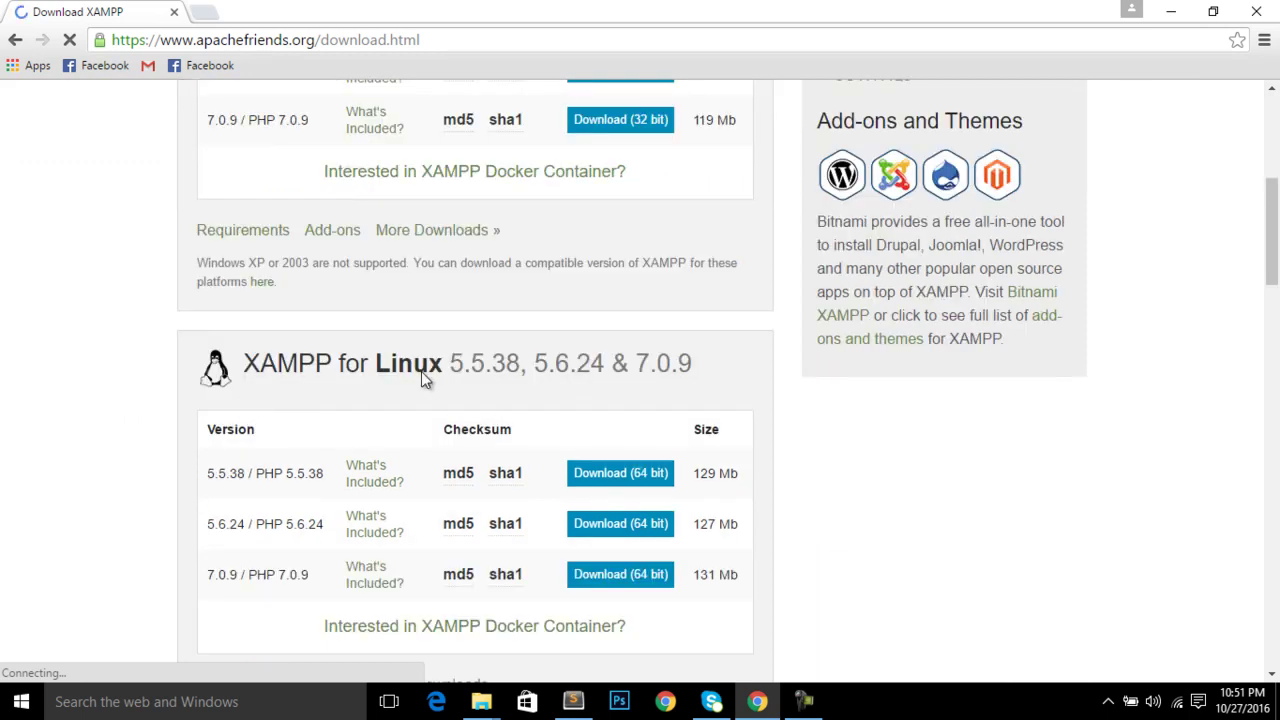
{"action": "scroll", "coordinate": [421, 371], "scroll_direction": "down", "scroll_amount": 3}
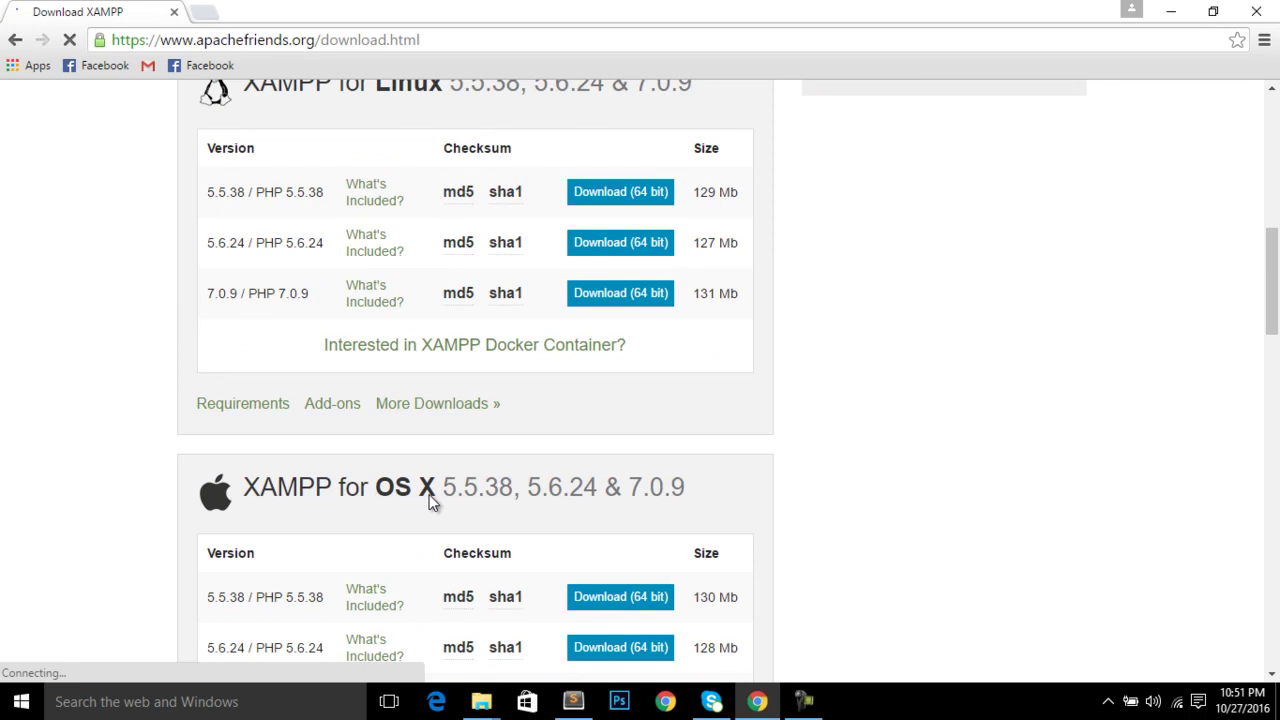
{"action": "scroll", "coordinate": [432, 500], "scroll_direction": "up", "scroll_amount": 6}
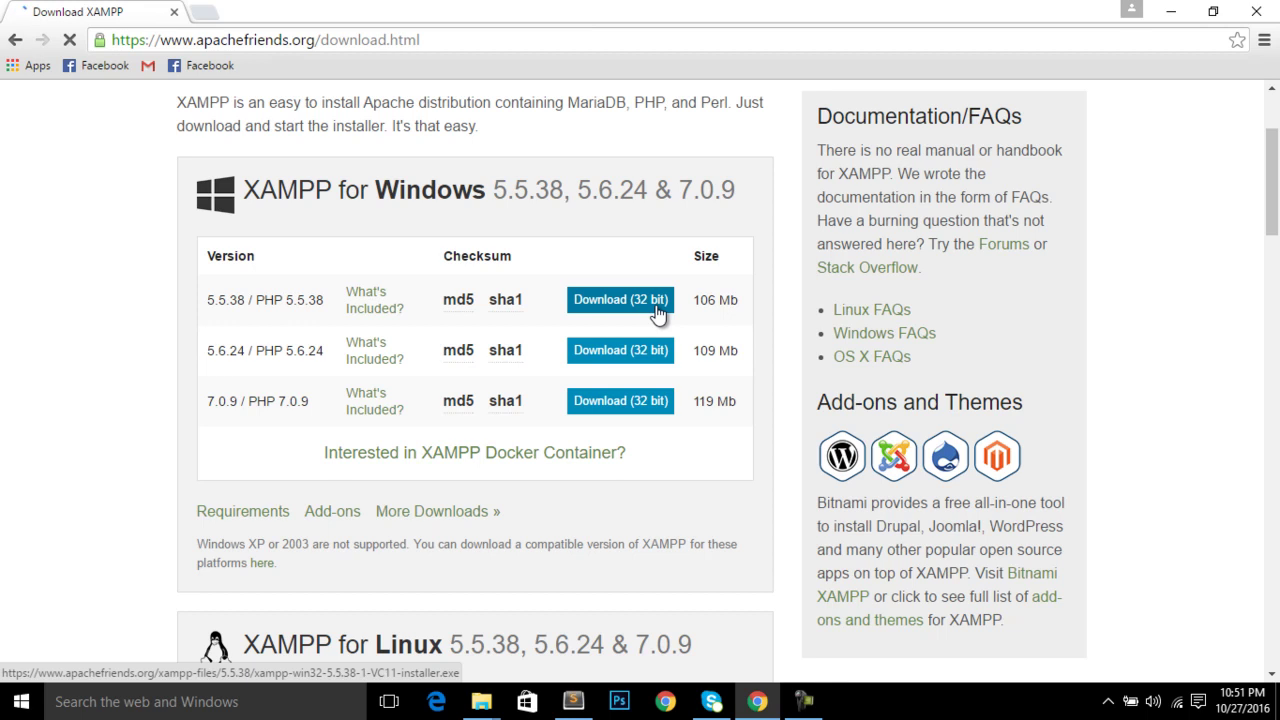
- Launch xampp-win32-5.6.14-4-VC11-installer.exe from New Volume (D:) and acknowledge the User Account Control warning
{"action": "left_click", "coordinate": [1170, 11]}
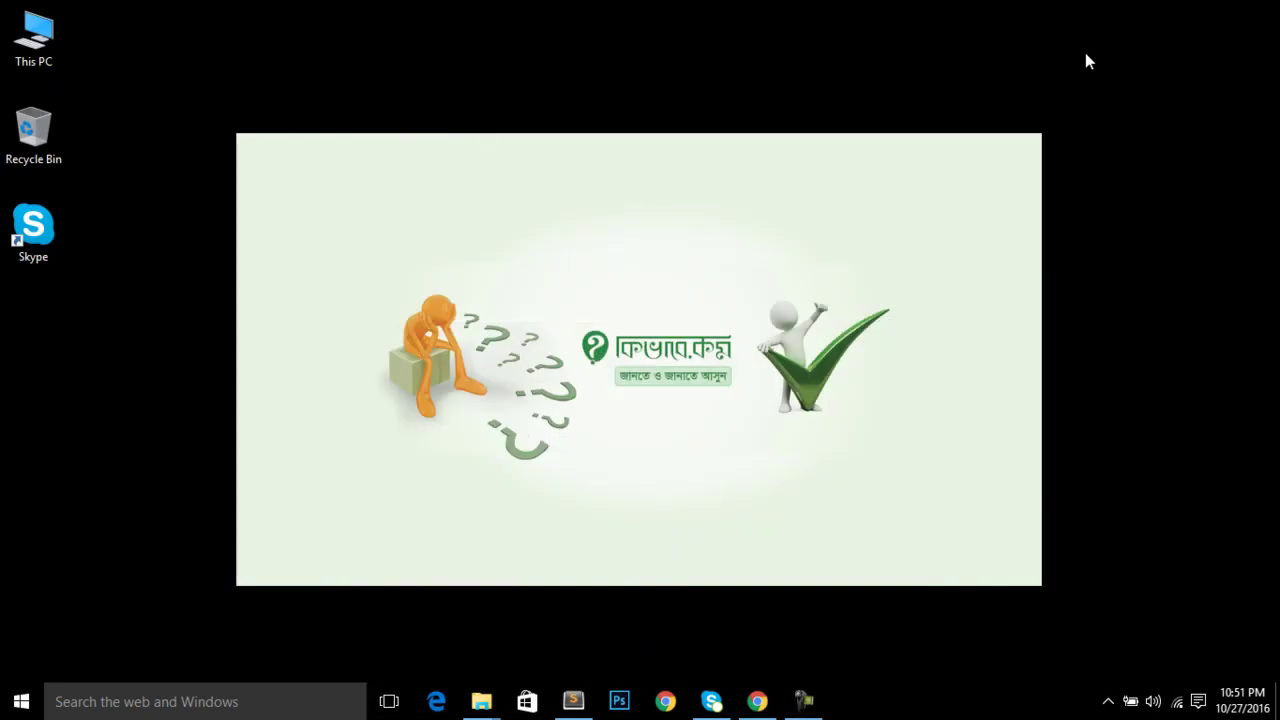
{"action": "double_click", "coordinate": [34, 38]}
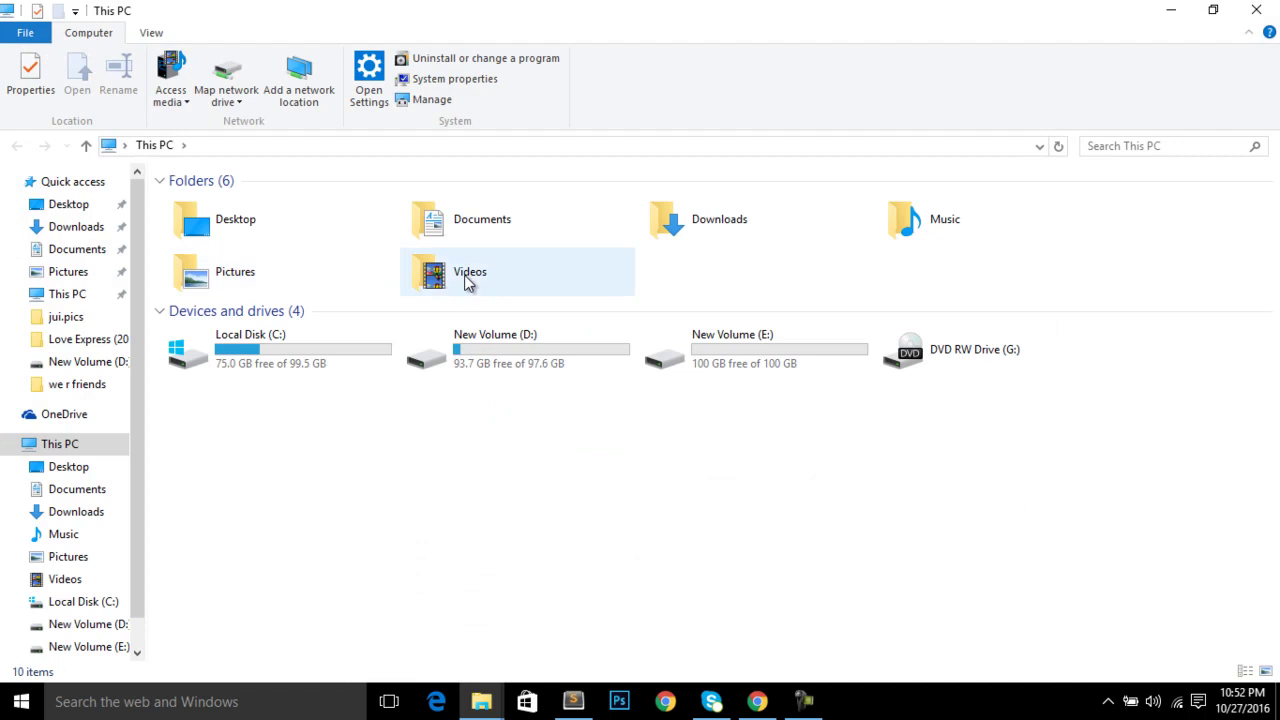
{"action": "left_click", "coordinate": [542, 360]}
{"action": "double_click", "coordinate": [541, 360]}
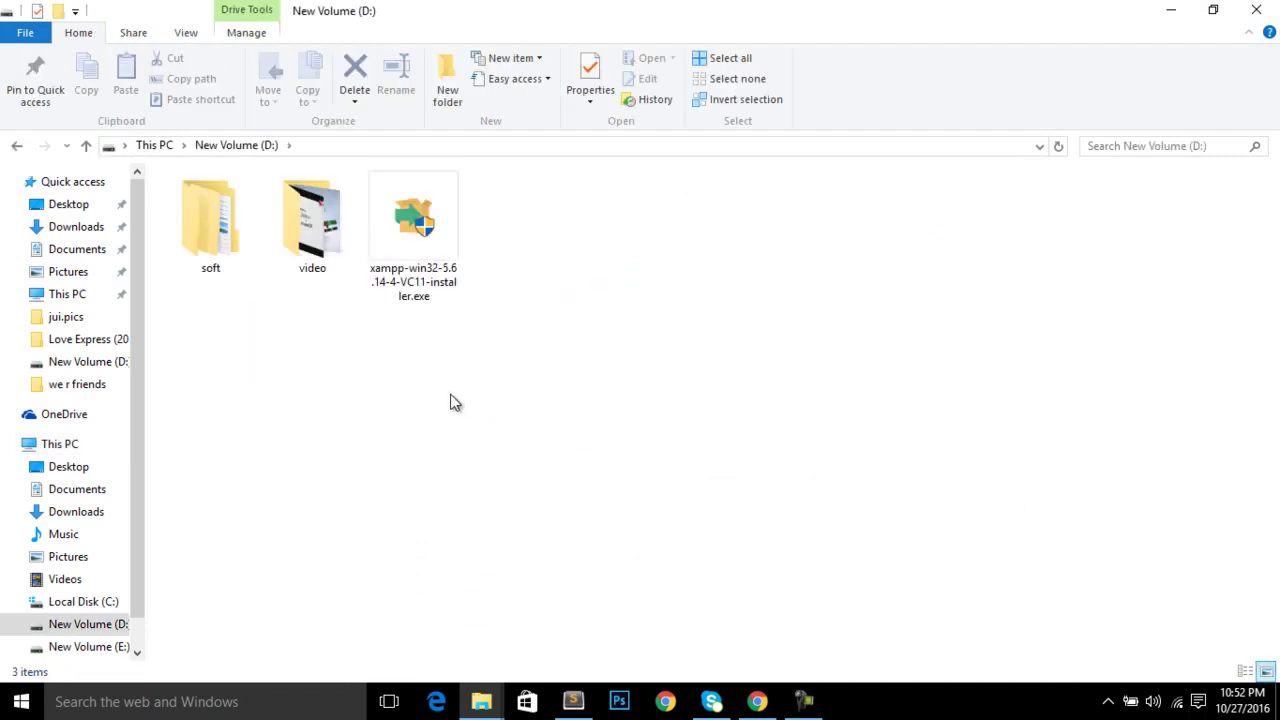
{"action": "left_click", "coordinate": [443, 285]}
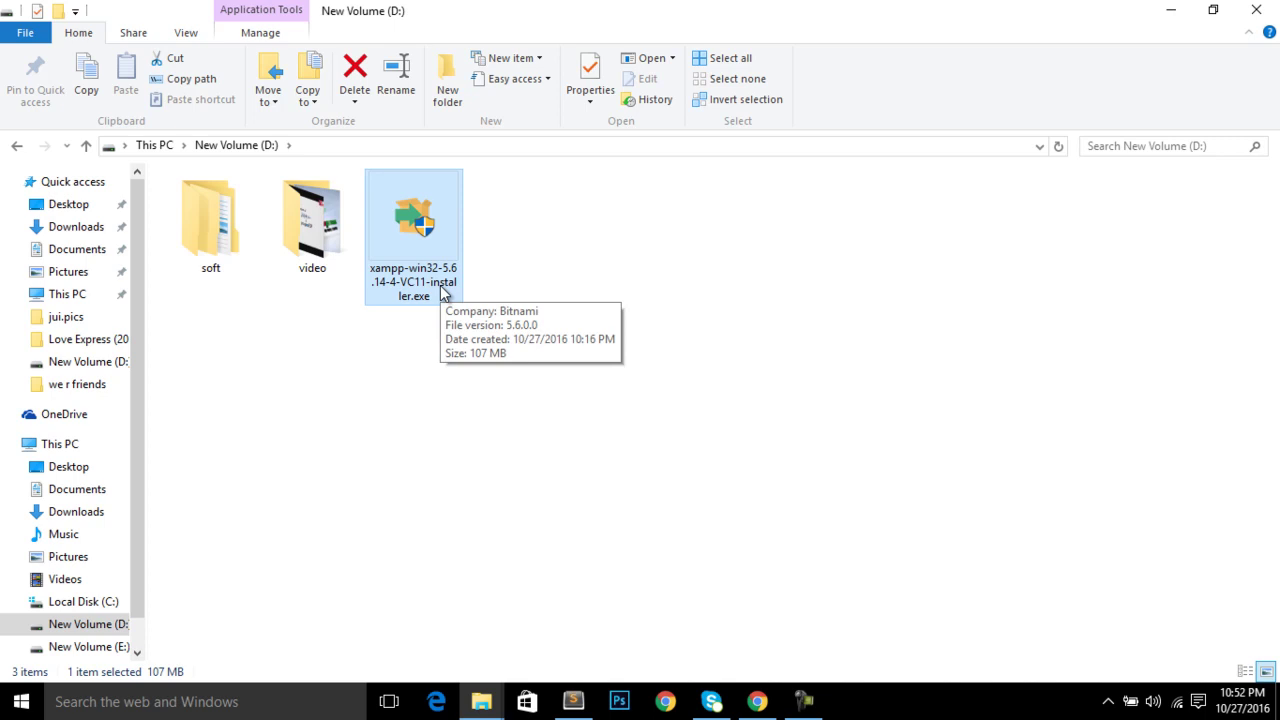
{"action": "double_click", "coordinate": [428, 222]}
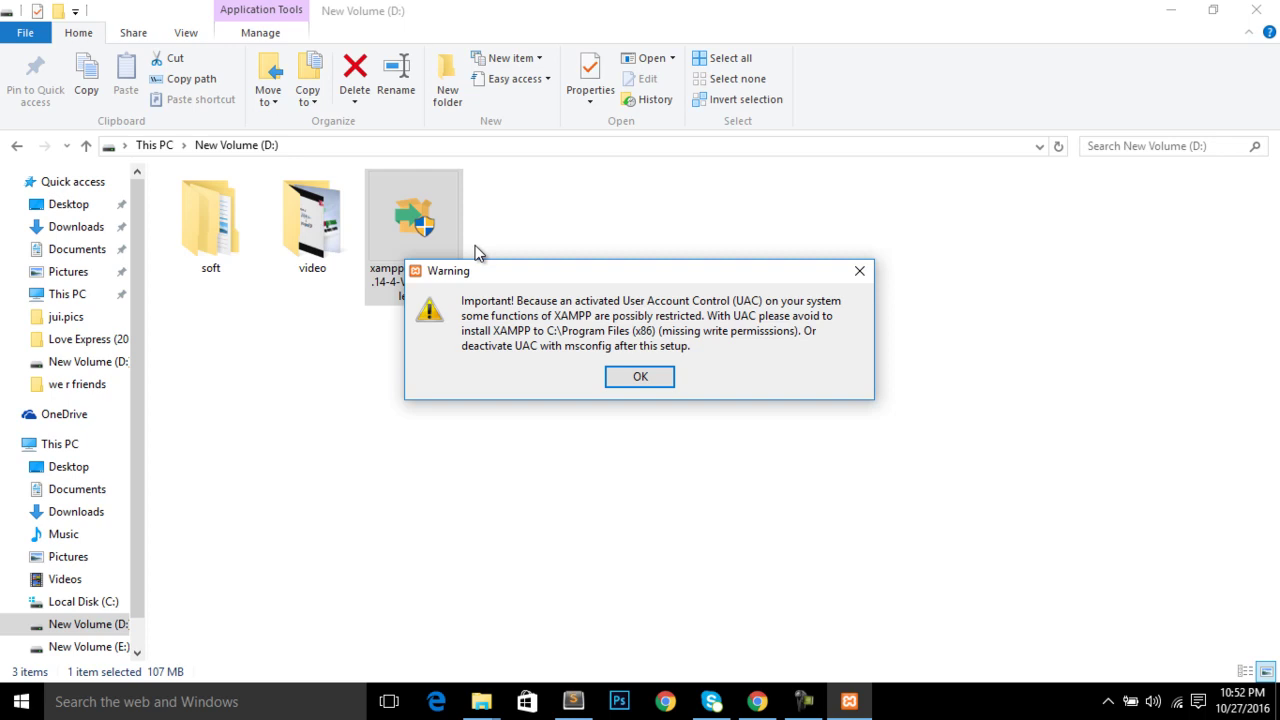
{"action": "left_click", "coordinate": [634, 383]}
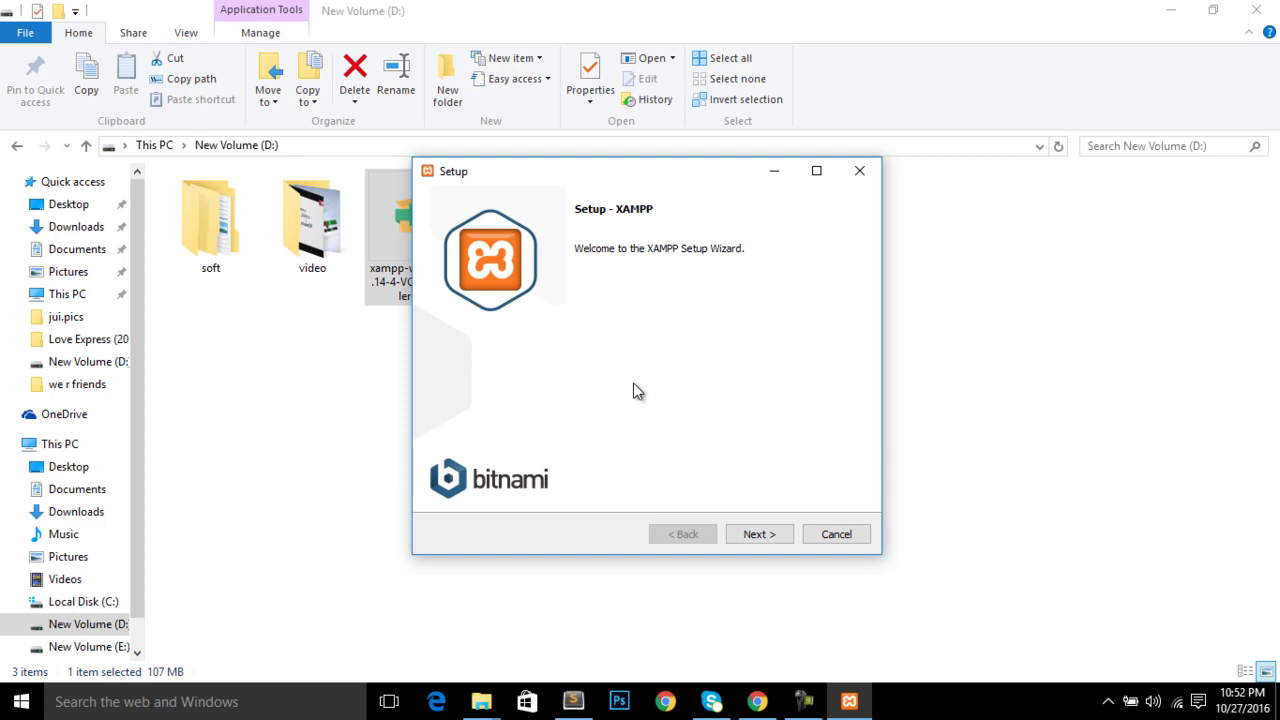
- Exclude Tomcat, Webalizer, Fake Sendmail, FileZilla FTP Server, Mercury Mail Server and Perl from the XAMPP components to install
{"action": "left_click", "coordinate": [759, 535]}
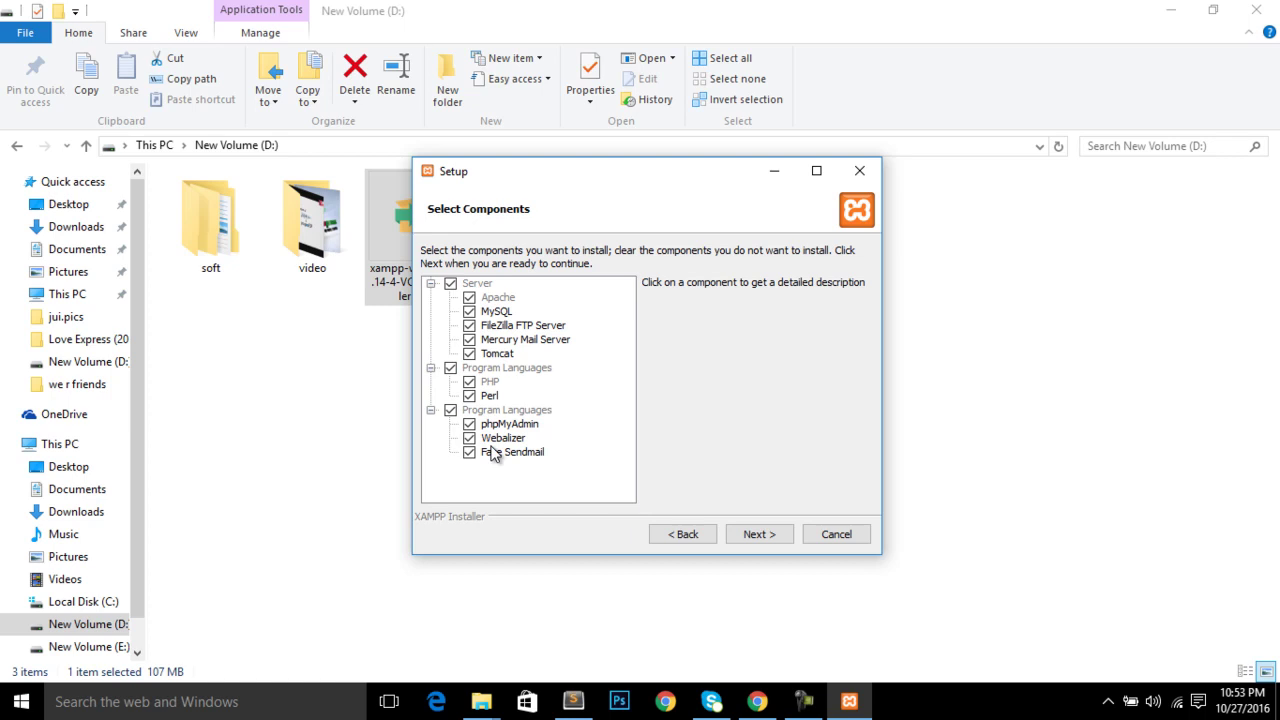
{"action": "left_click", "coordinate": [470, 355]}
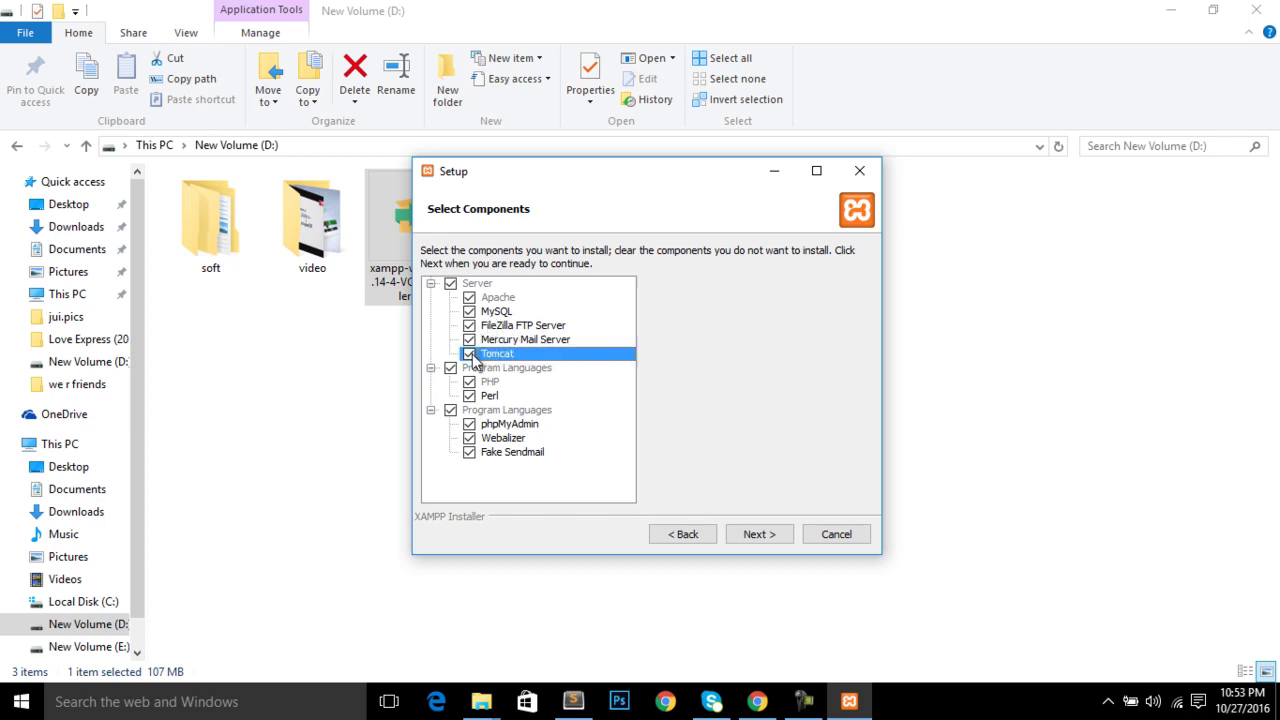
{"action": "left_click", "coordinate": [470, 439]}
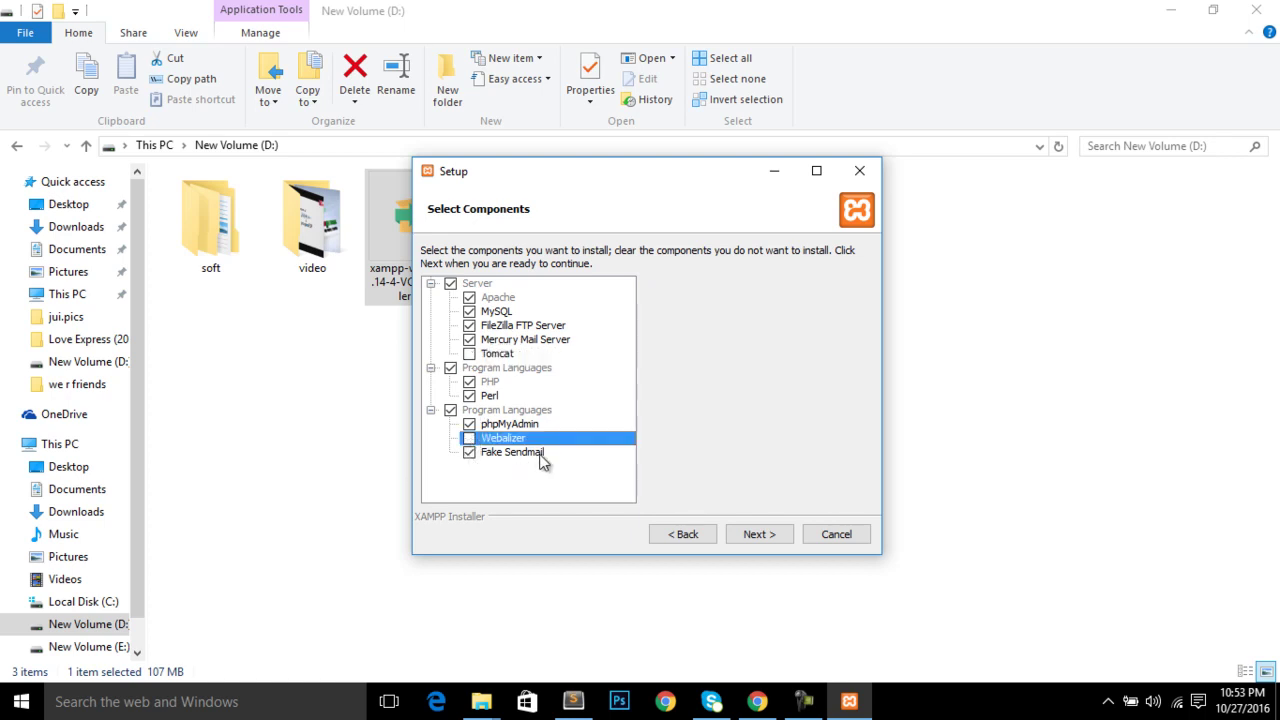
{"action": "left_click", "coordinate": [470, 453]}
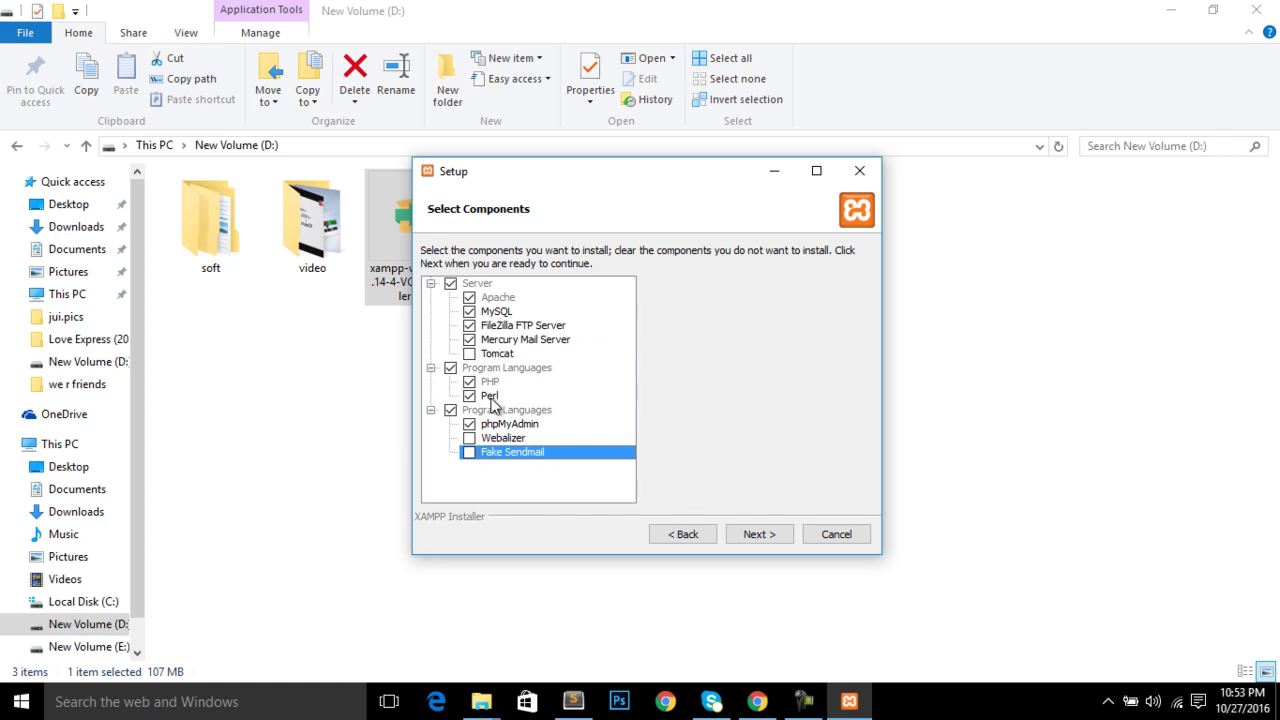
{"action": "left_click", "coordinate": [469, 326]}
{"action": "left_click", "coordinate": [469, 340]}
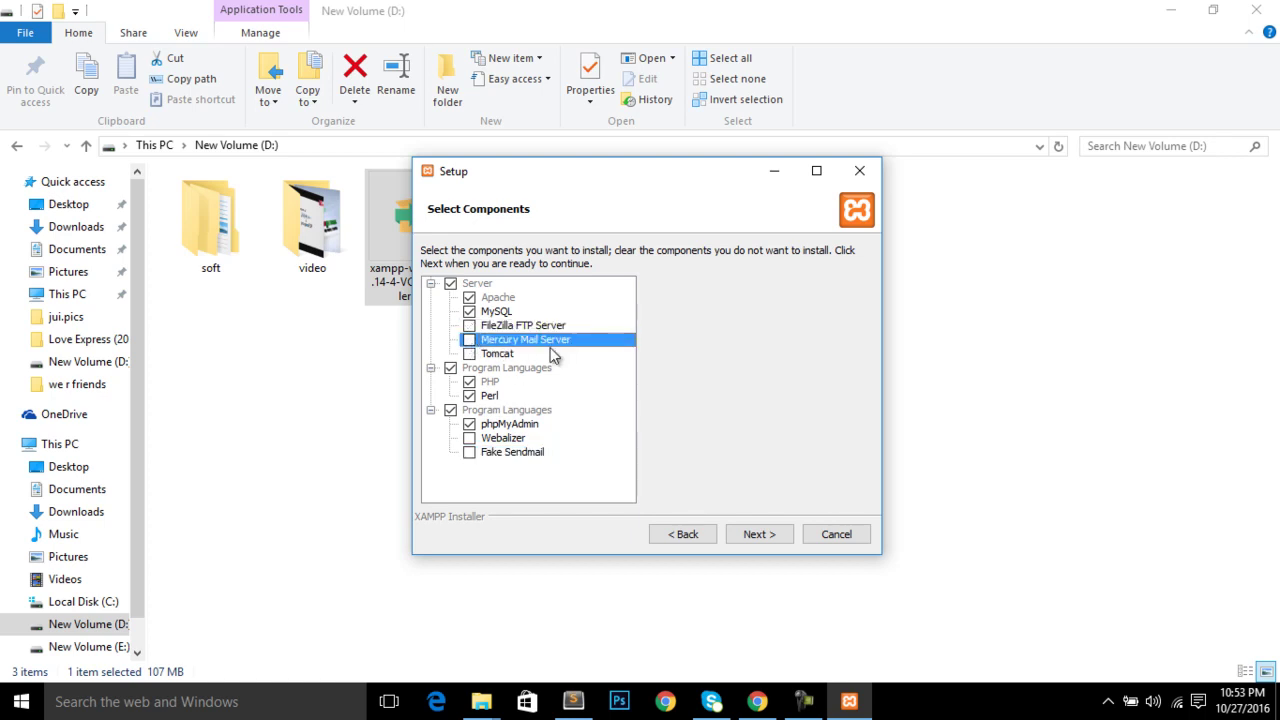
{"action": "left_click", "coordinate": [472, 396]}
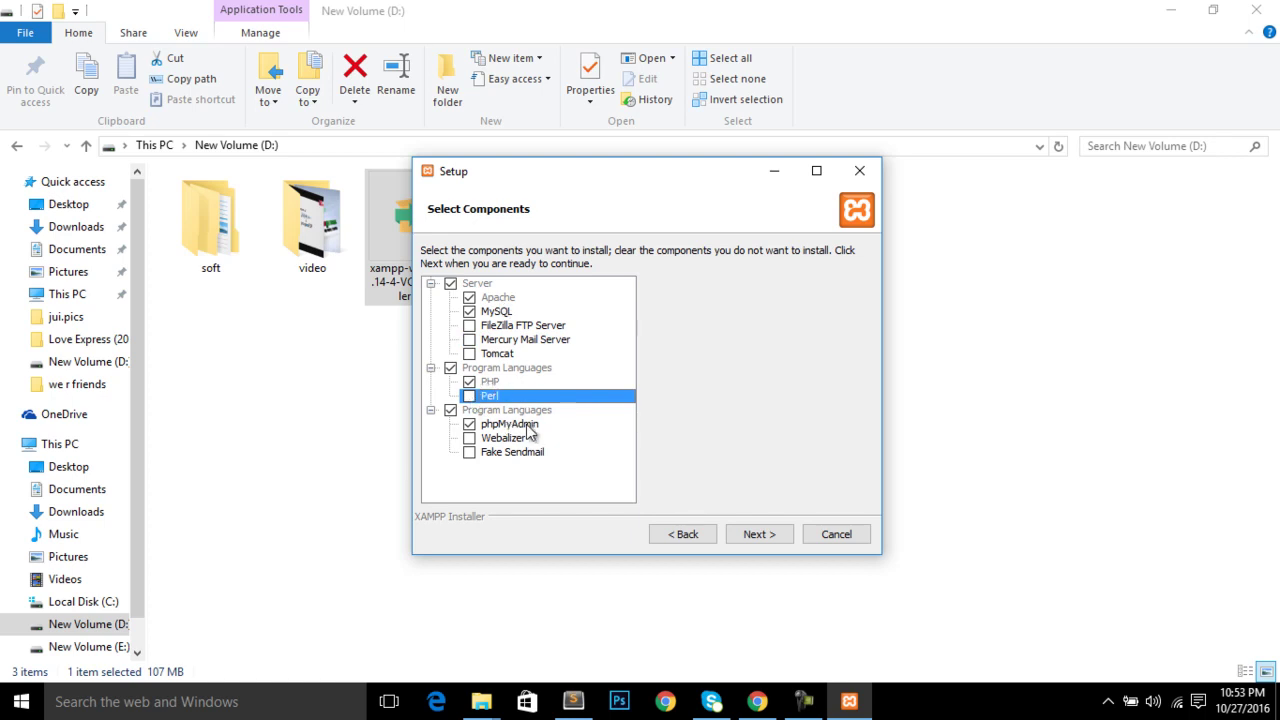
{"action": "left_click", "coordinate": [777, 537]}
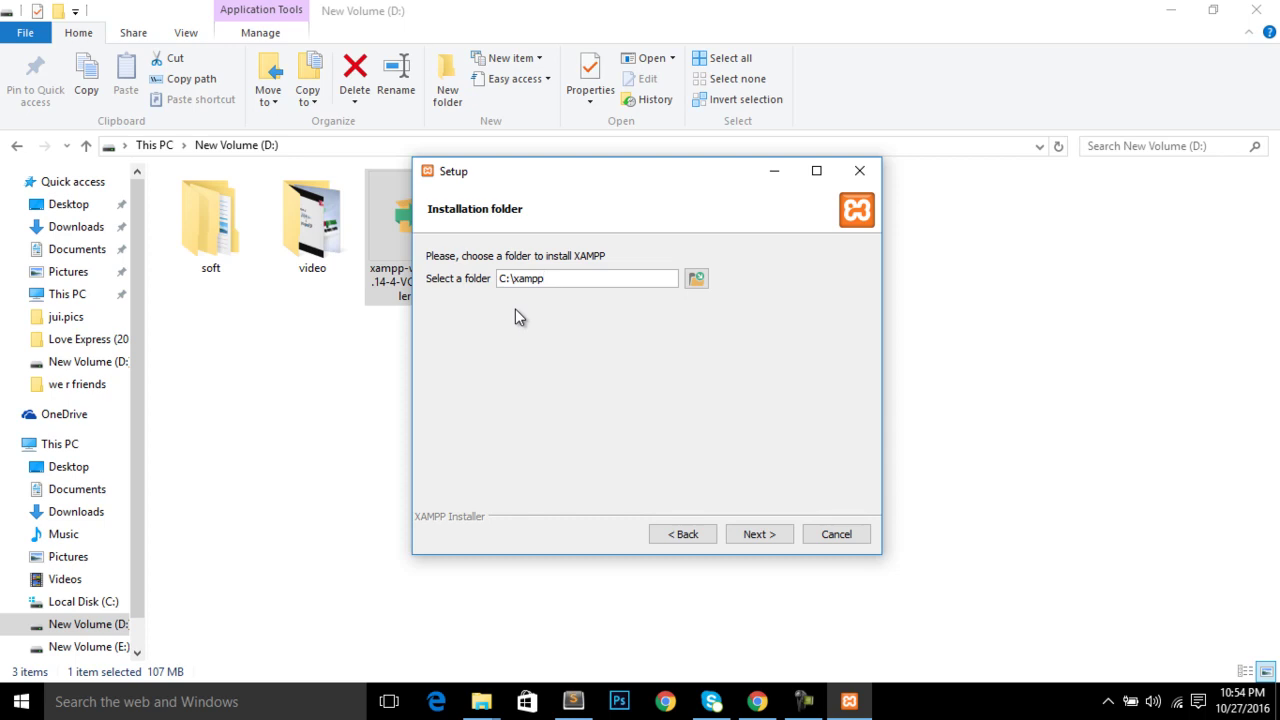
- Set the XAMPP installation folder to the root of New Volume (D:)
{"action": "left_click", "coordinate": [697, 279]}
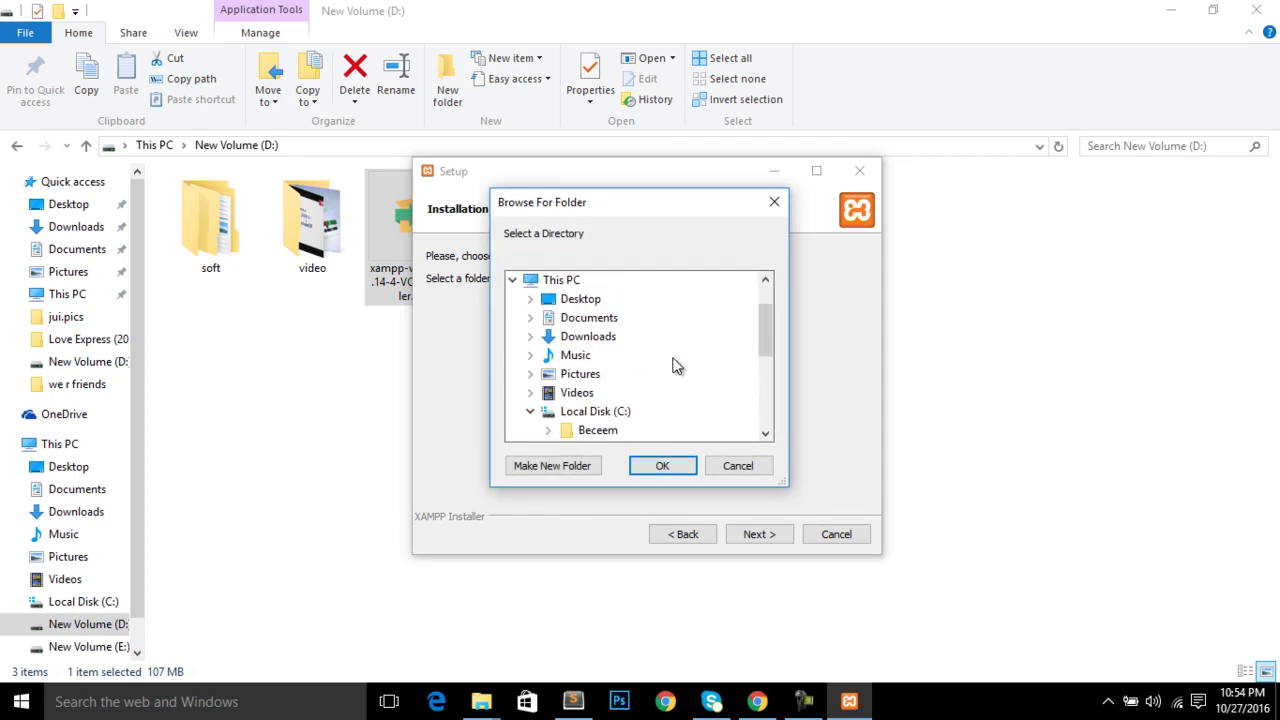
{"action": "left_click_drag", "start_coordinate": [768, 336], "coordinate": [760, 392]}
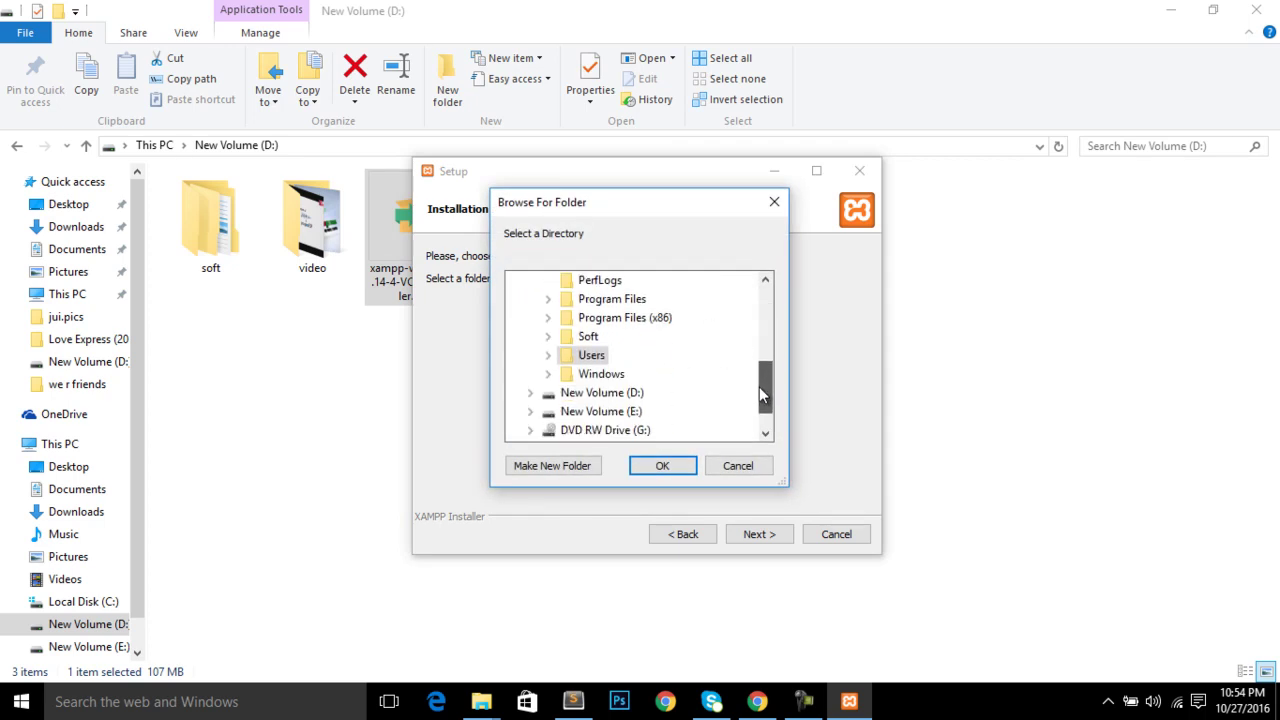
{"action": "left_click", "coordinate": [598, 396]}
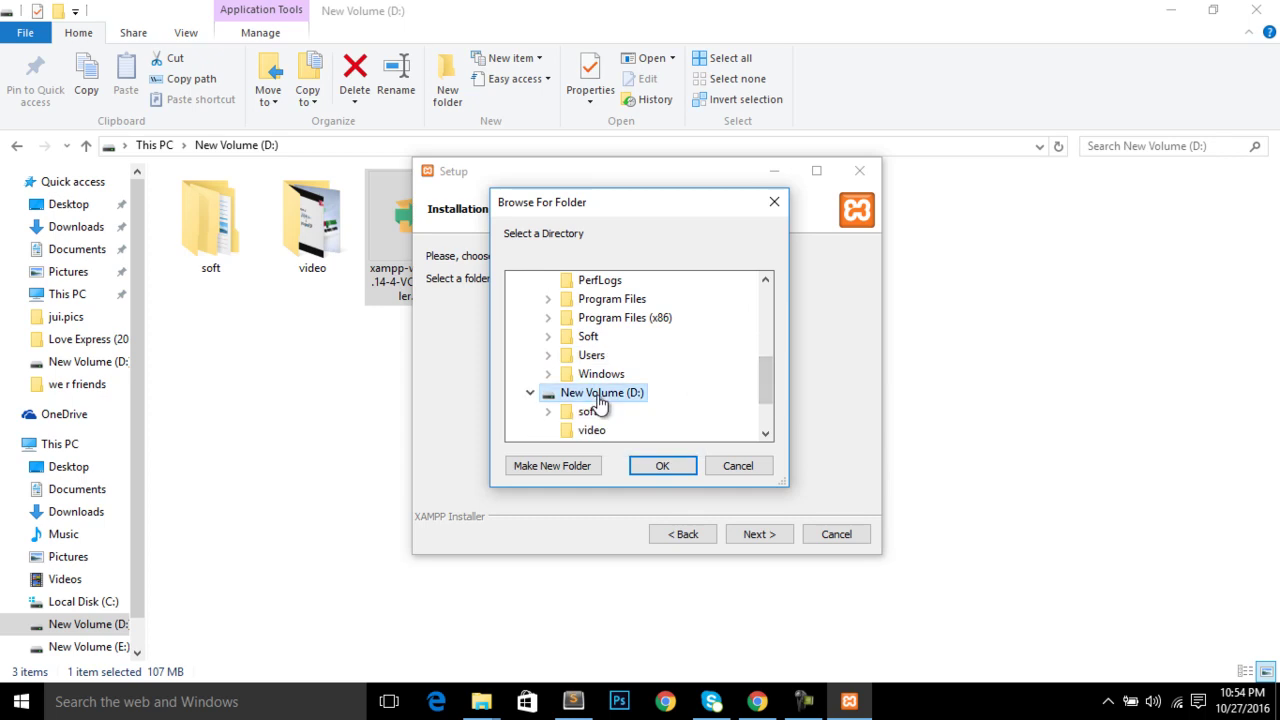
{"action": "left_click_drag", "start_coordinate": [767, 376], "coordinate": [760, 397]}
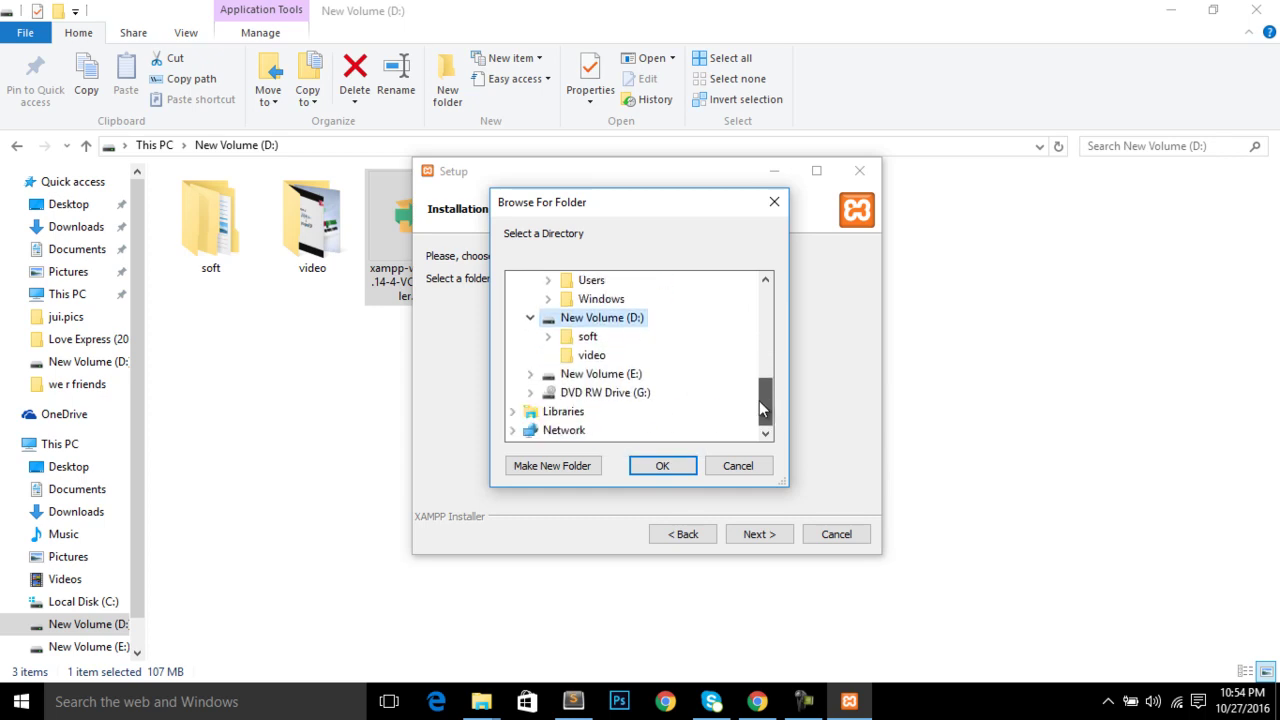
{"action": "left_click", "coordinate": [663, 466]}
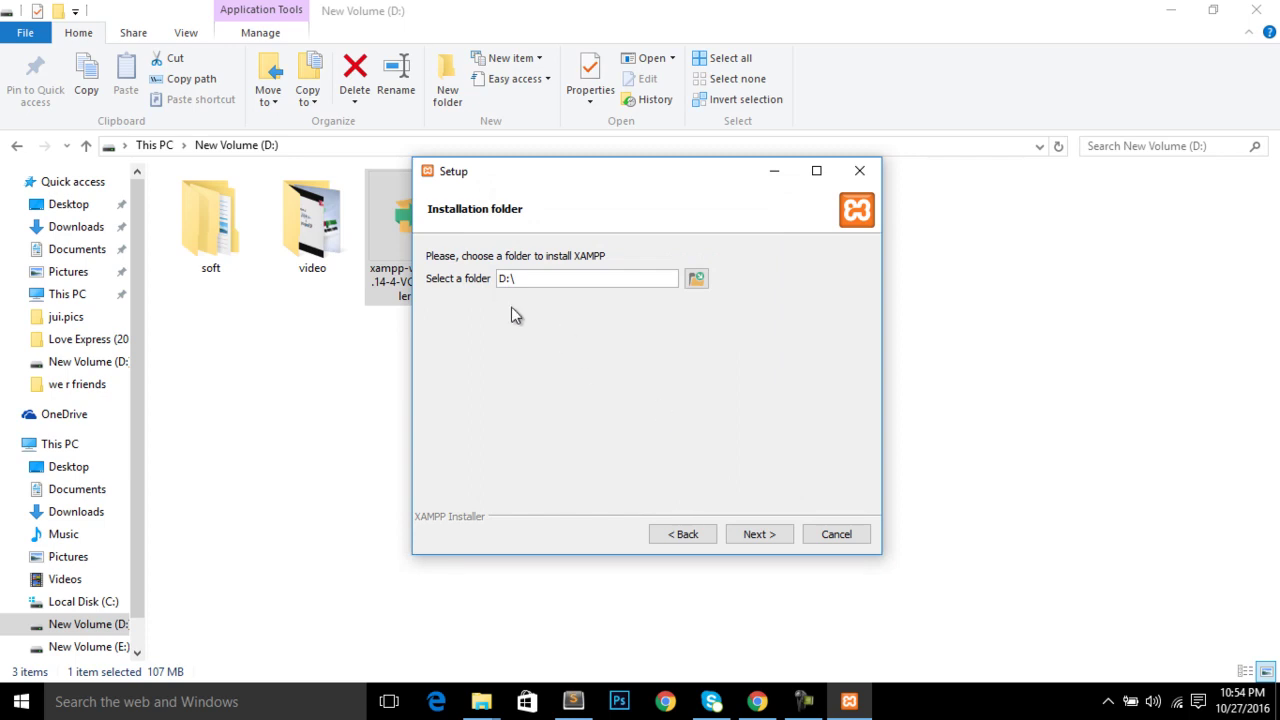
- Create a folder named server on New Volume (D:) and choose it as the XAMPP installation folder
{"action": "left_click", "coordinate": [697, 280]}
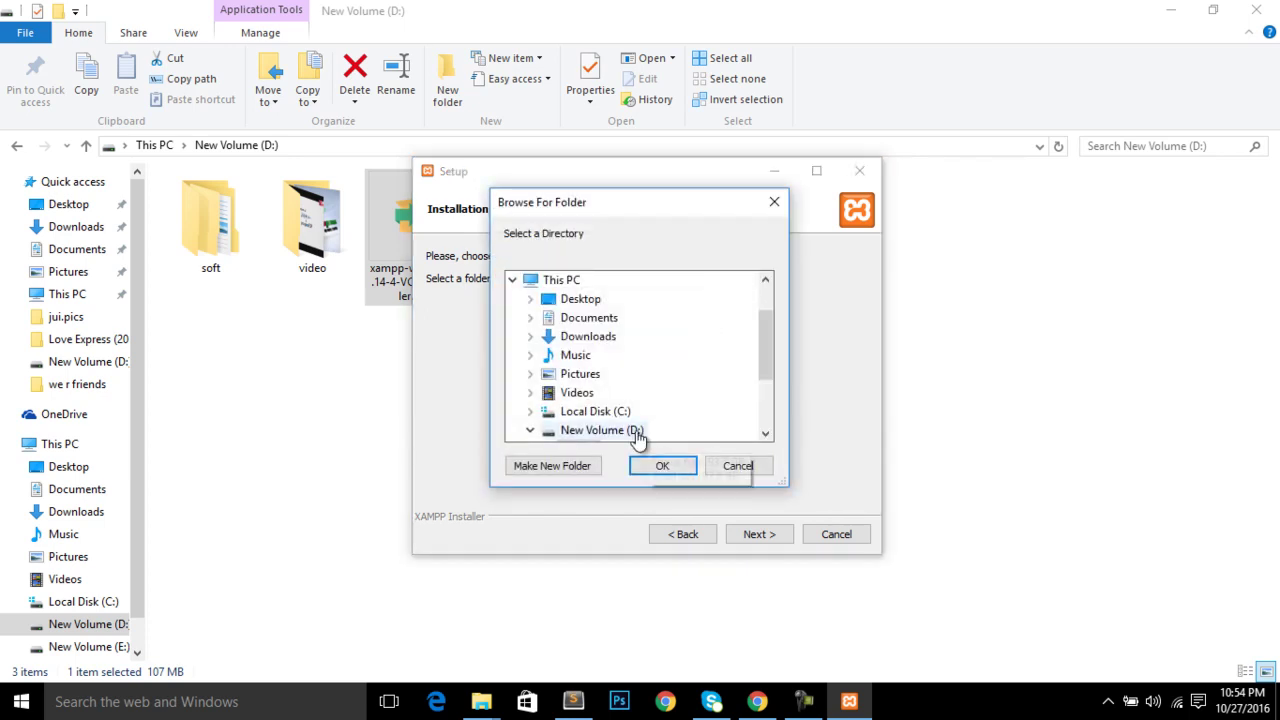
{"action": "left_click_drag", "start_coordinate": [768, 341], "coordinate": [768, 362]}
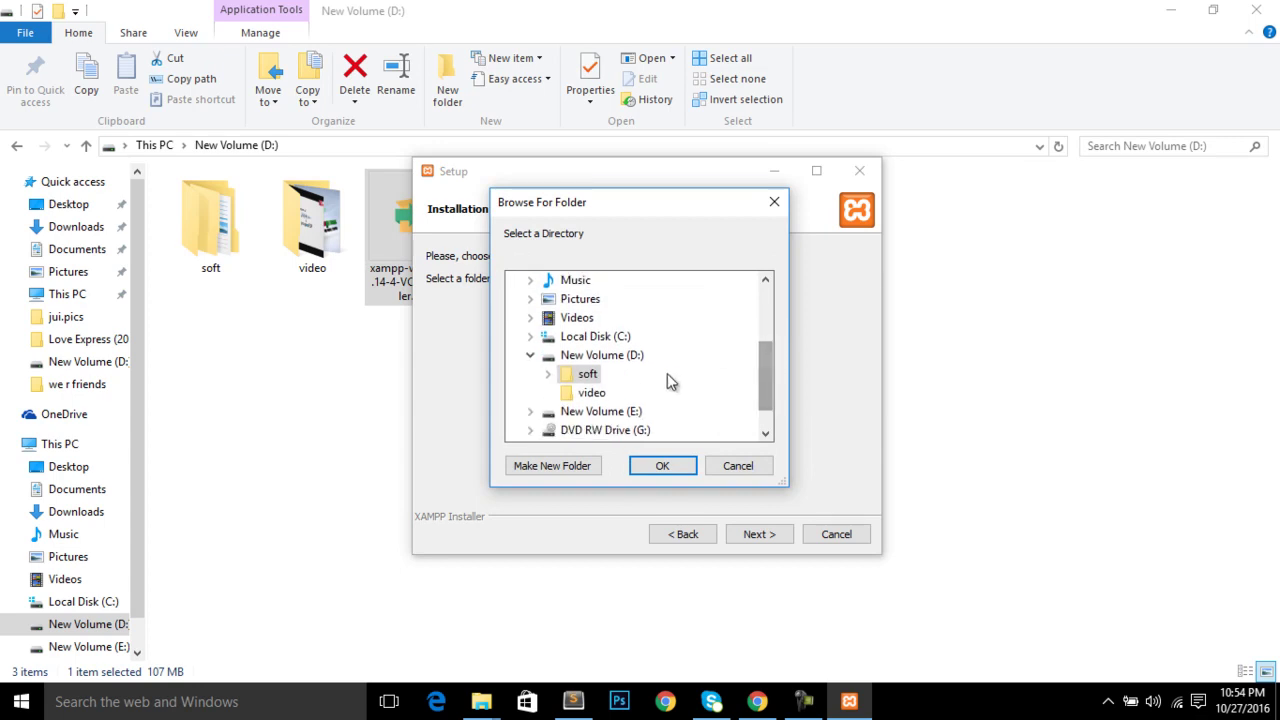
{"action": "left_click", "coordinate": [580, 468]}
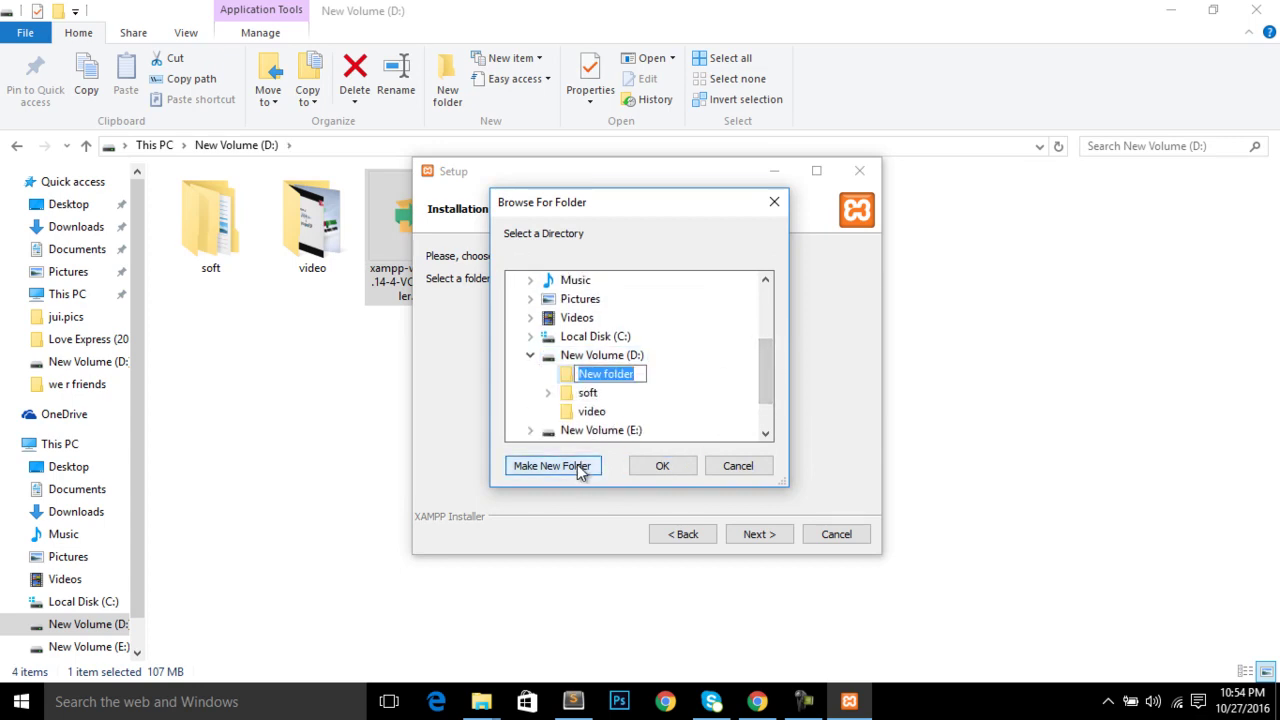
{"action": "type", "text": "server"}
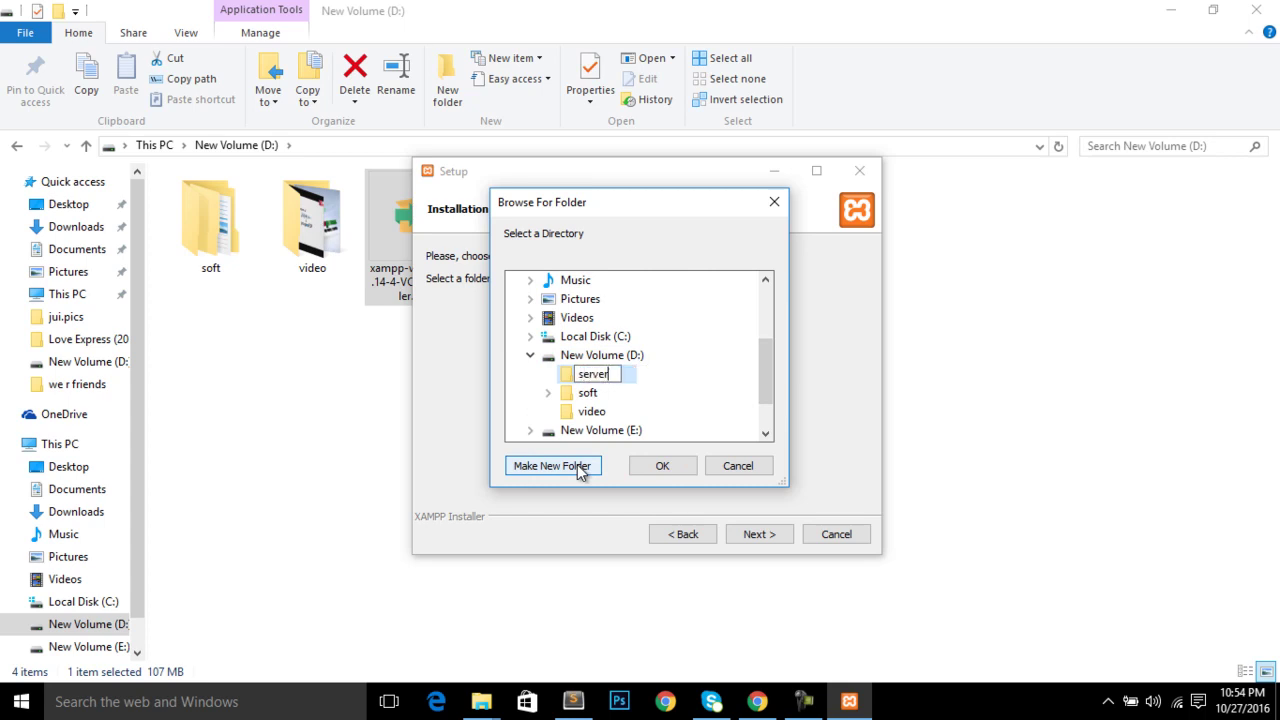
{"action": "left_click", "coordinate": [706, 397]}
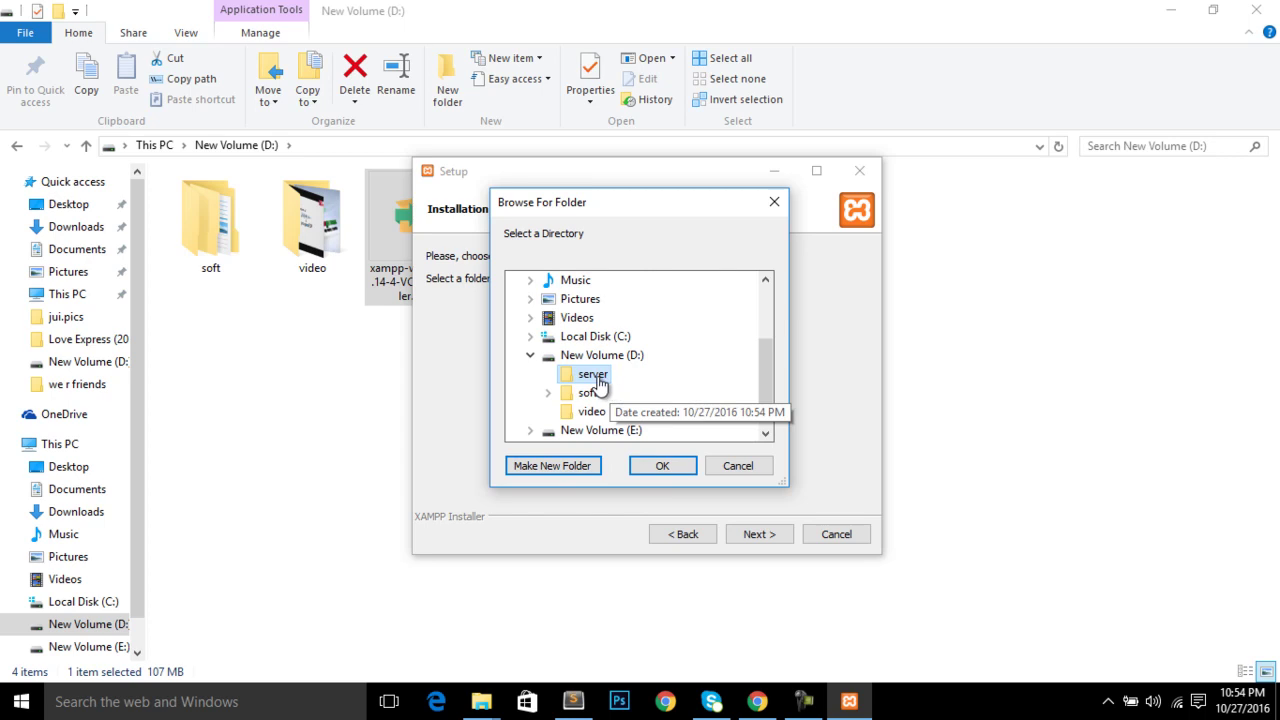
{"action": "left_click", "coordinate": [662, 466]}
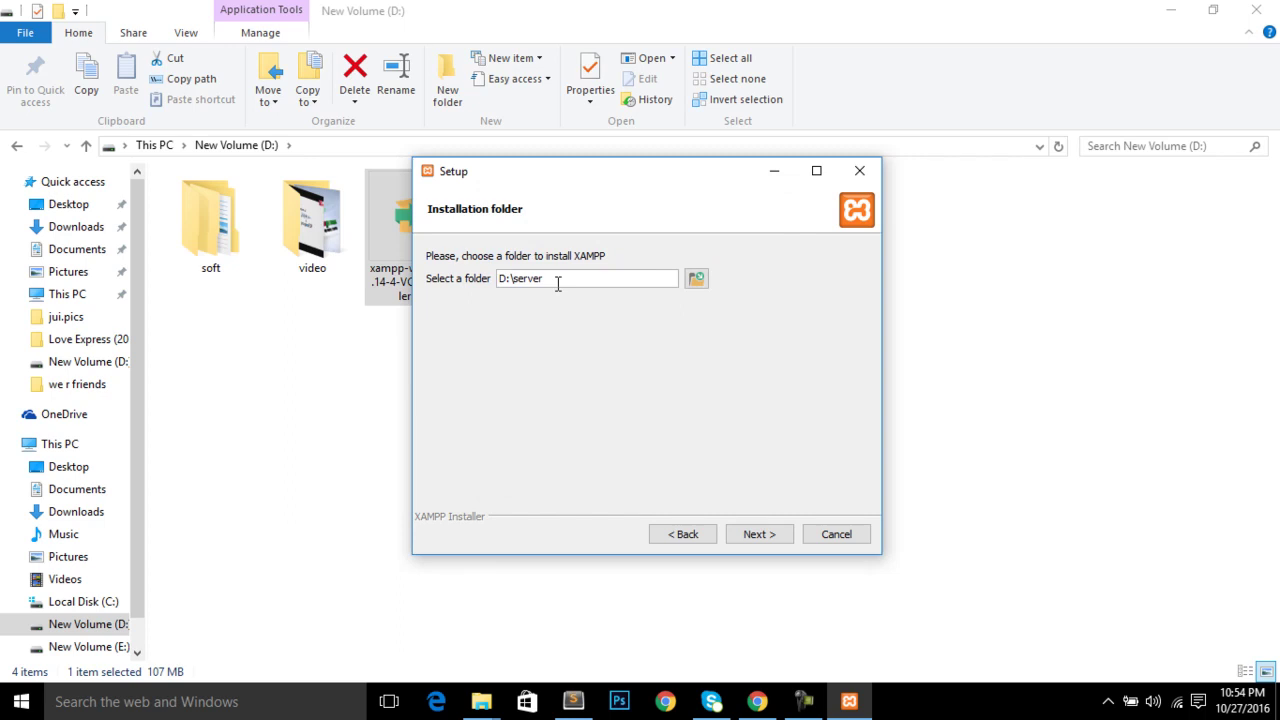
- Accept the installation folder and the default Bitnami option, and run the XAMPP installation
{"action": "left_click", "coordinate": [759, 536]}
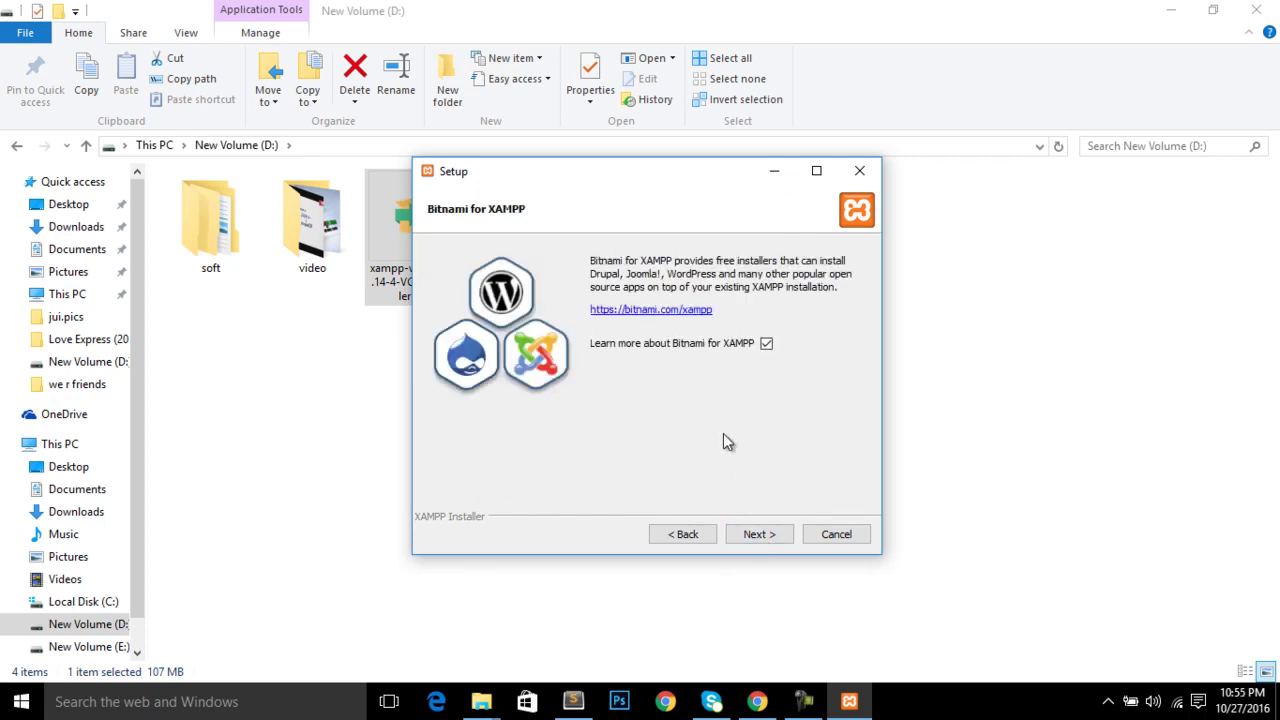
{"action": "left_click", "coordinate": [760, 535]}
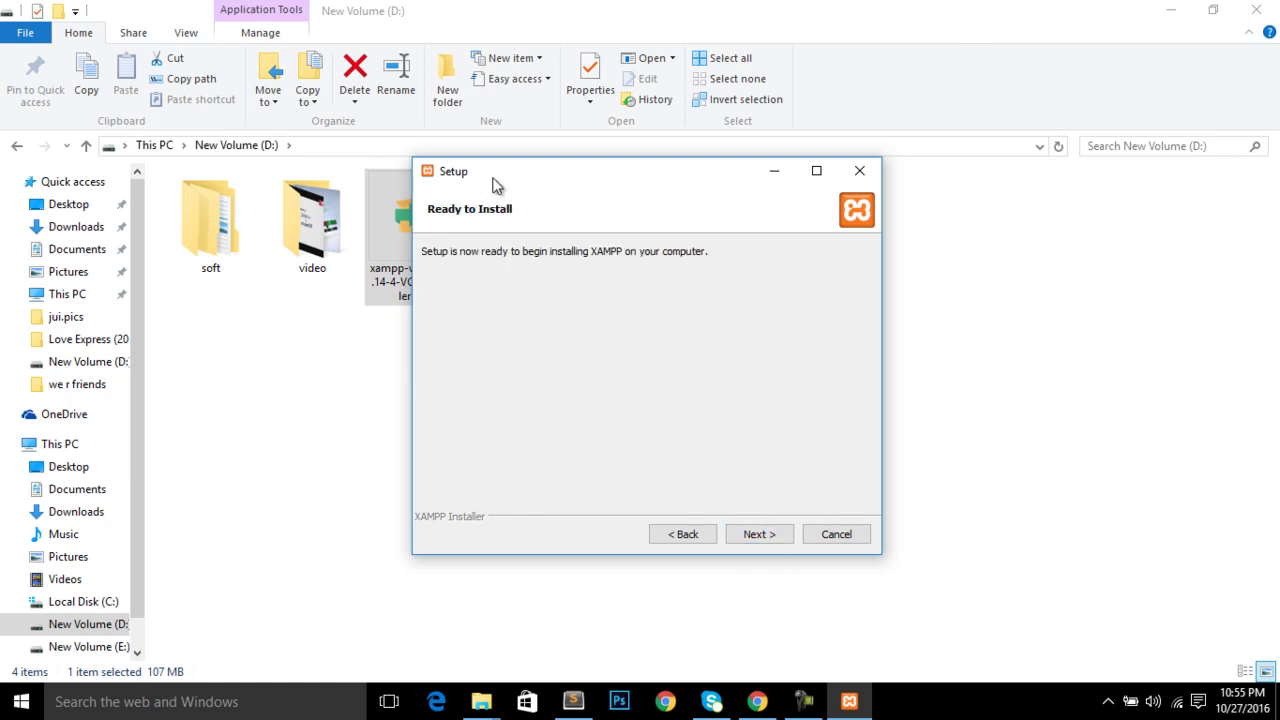
{"action": "left_click", "coordinate": [764, 535]}
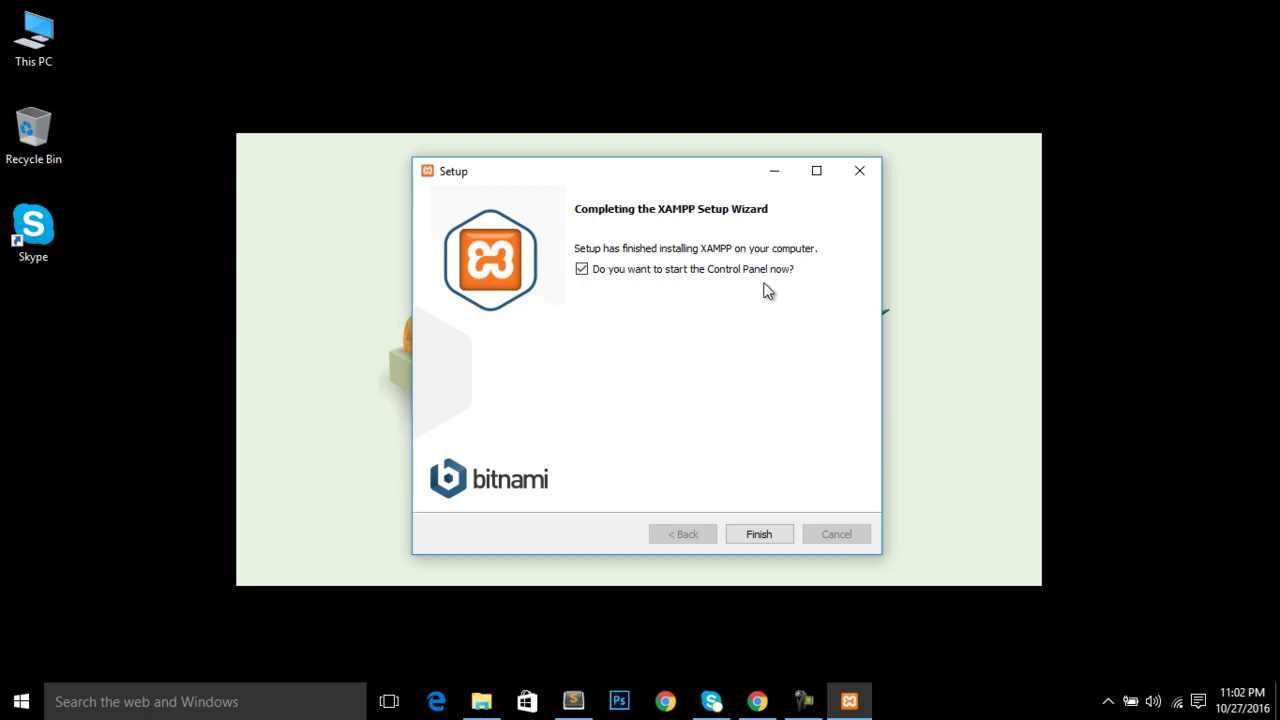
- Finish the XAMPP setup with the Control Panel launched, and start Apache, allowing Apache HTTP Server through Windows Firewall on public networks
{"action": "left_click", "coordinate": [759, 534]}
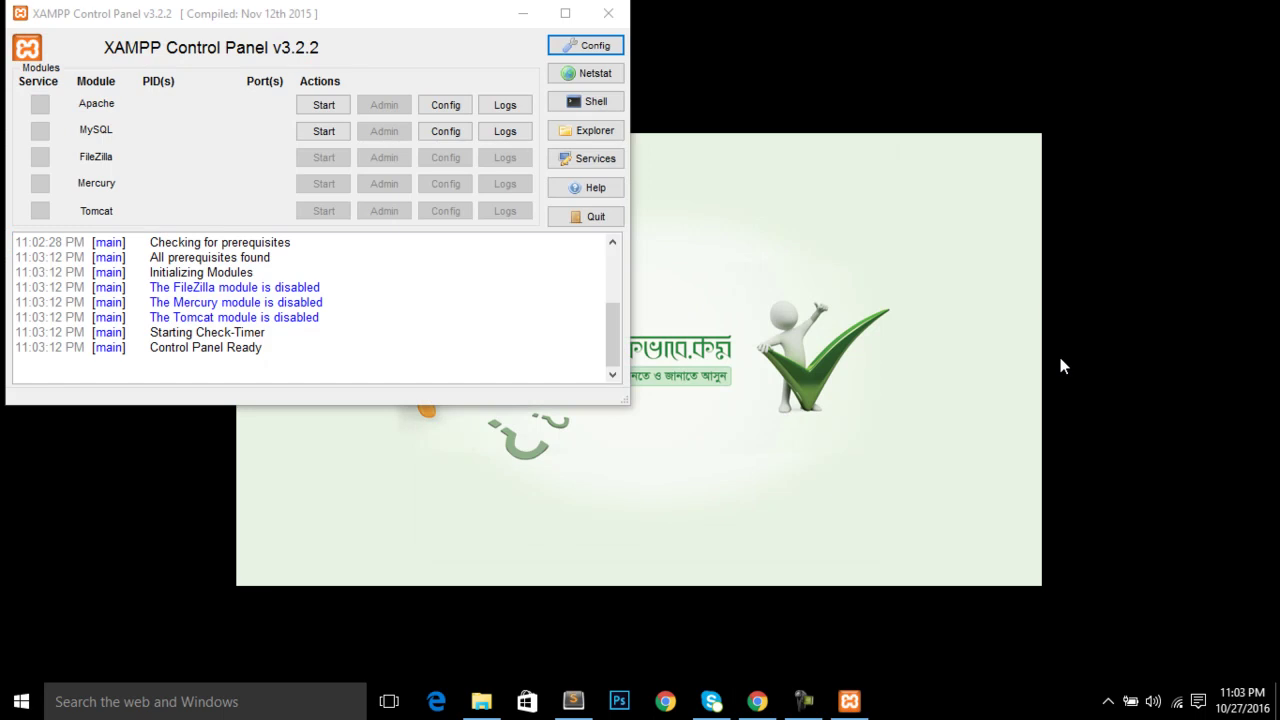
{"action": "left_click_drag", "start_coordinate": [378, 15], "coordinate": [539, 130]}
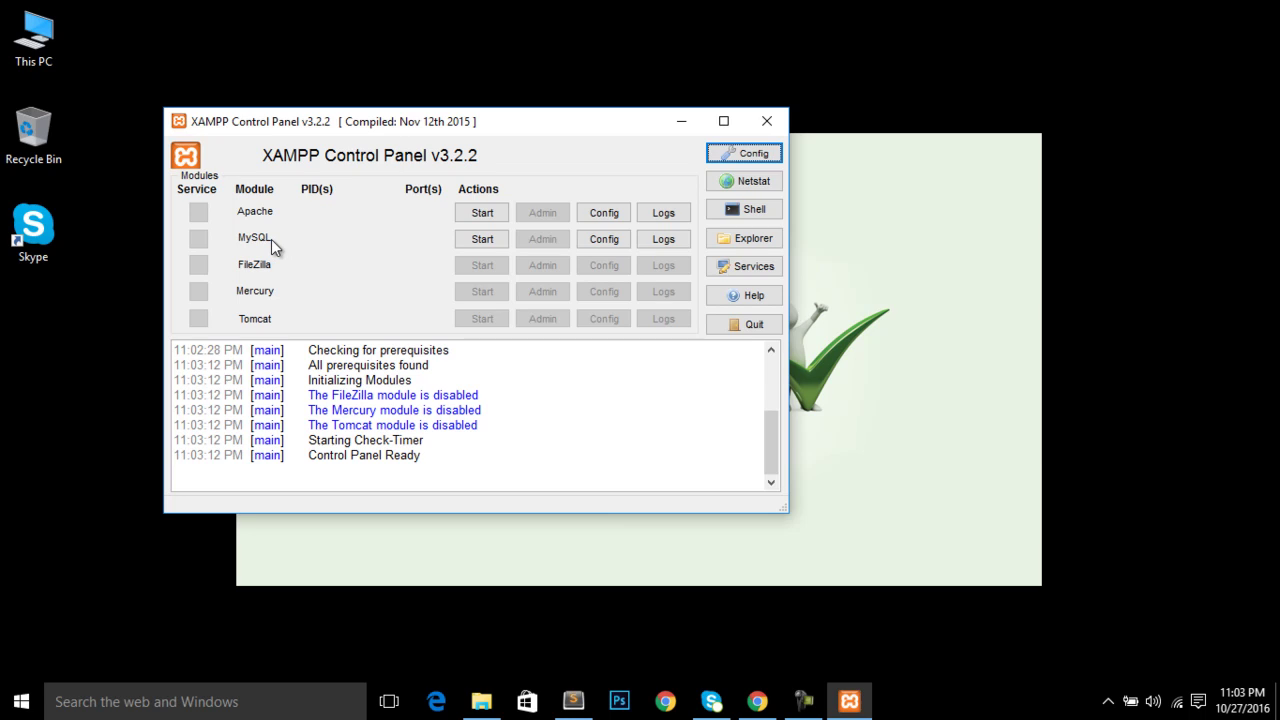
{"action": "left_click", "coordinate": [482, 213]}
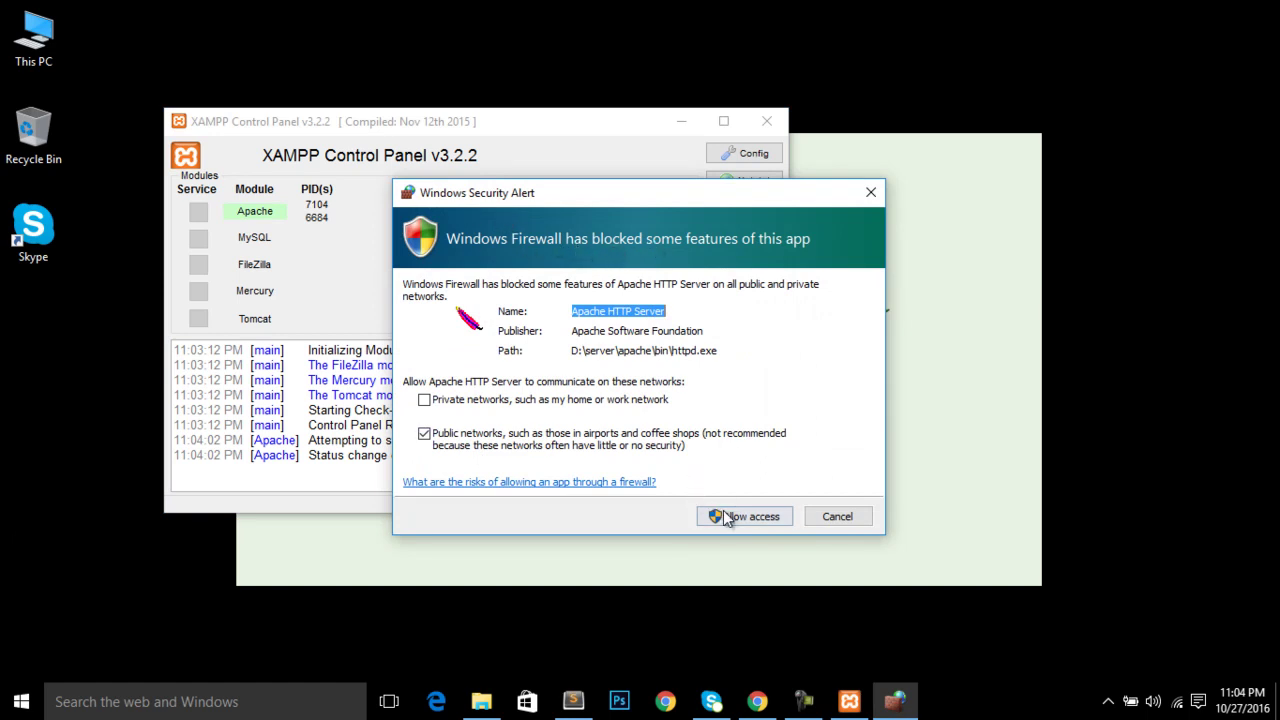
{"action": "left_click", "coordinate": [751, 519]}
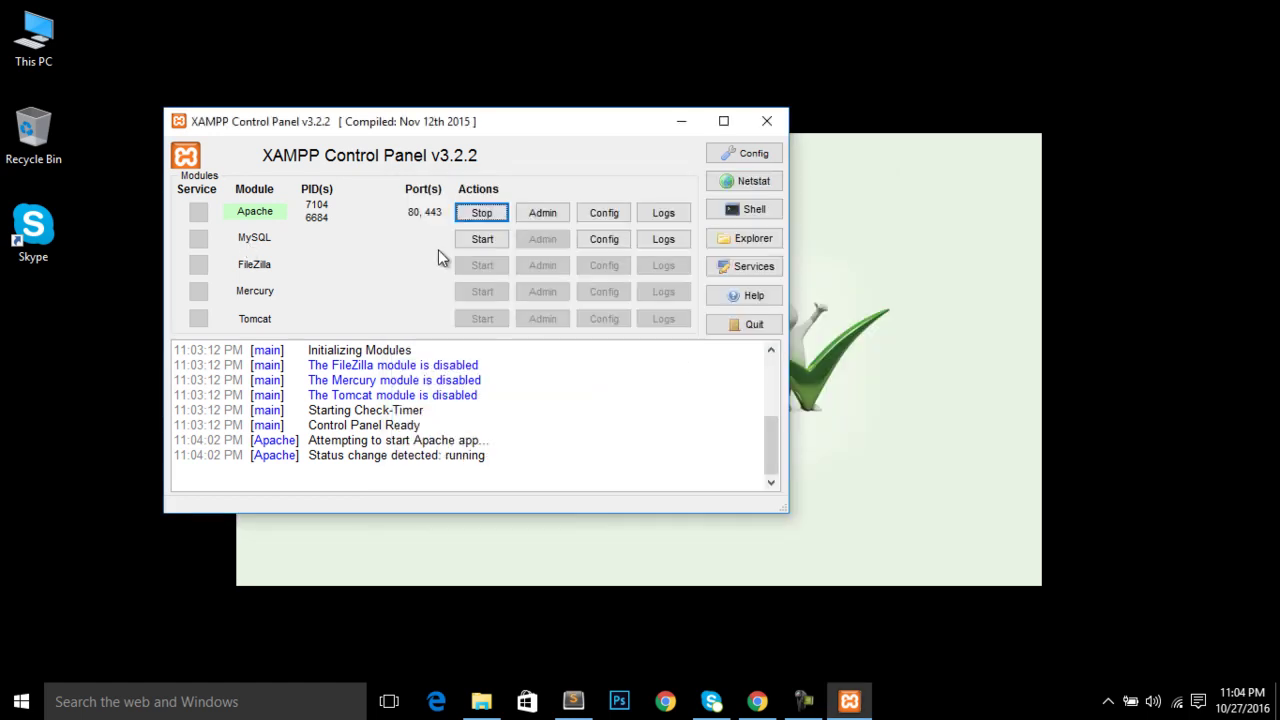
- Start the MySQL module and allow mysqld.exe through Windows Firewall on public networks
{"action": "left_click", "coordinate": [481, 244]}
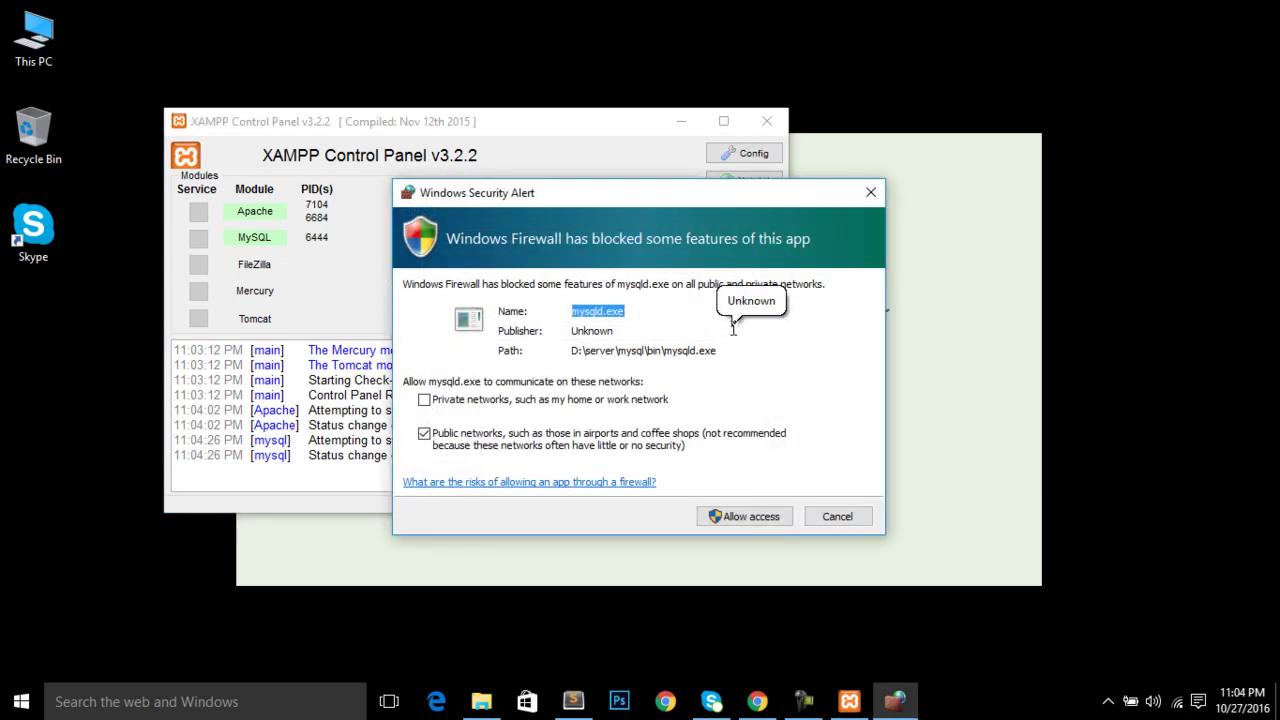
{"action": "left_click_drag", "start_coordinate": [700, 190], "coordinate": [699, 144]}
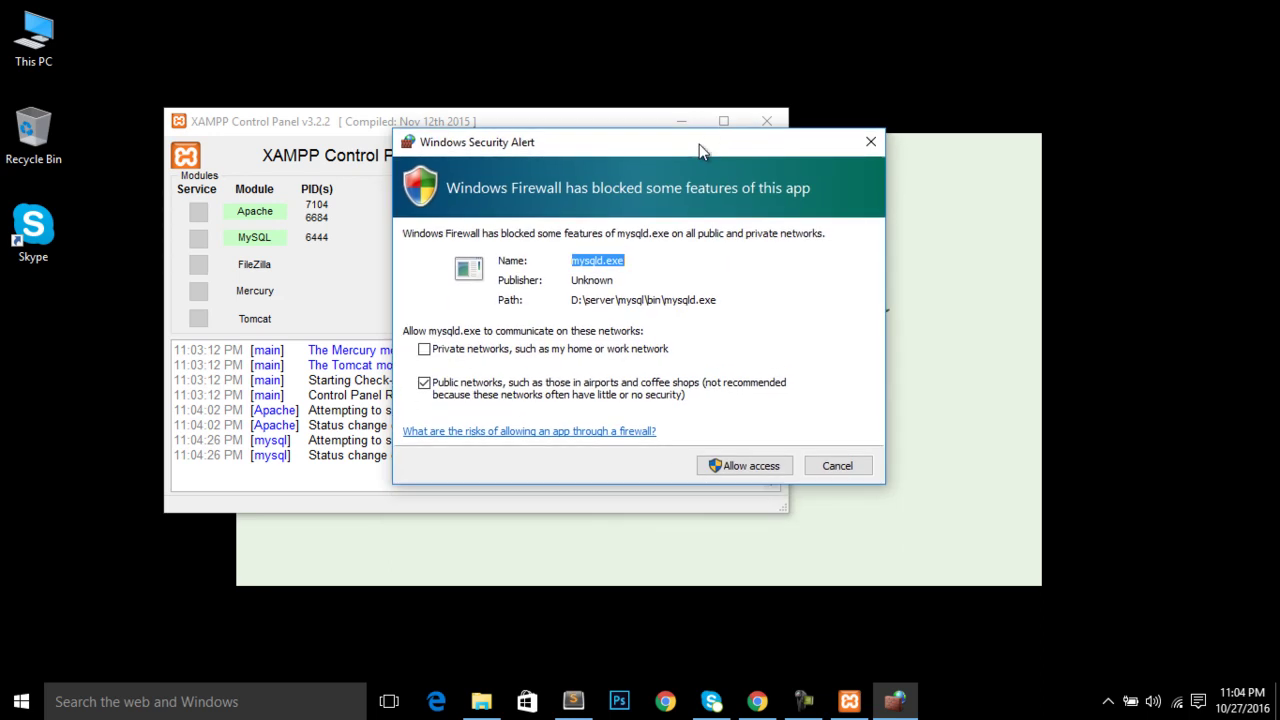
{"action": "left_click", "coordinate": [752, 470]}
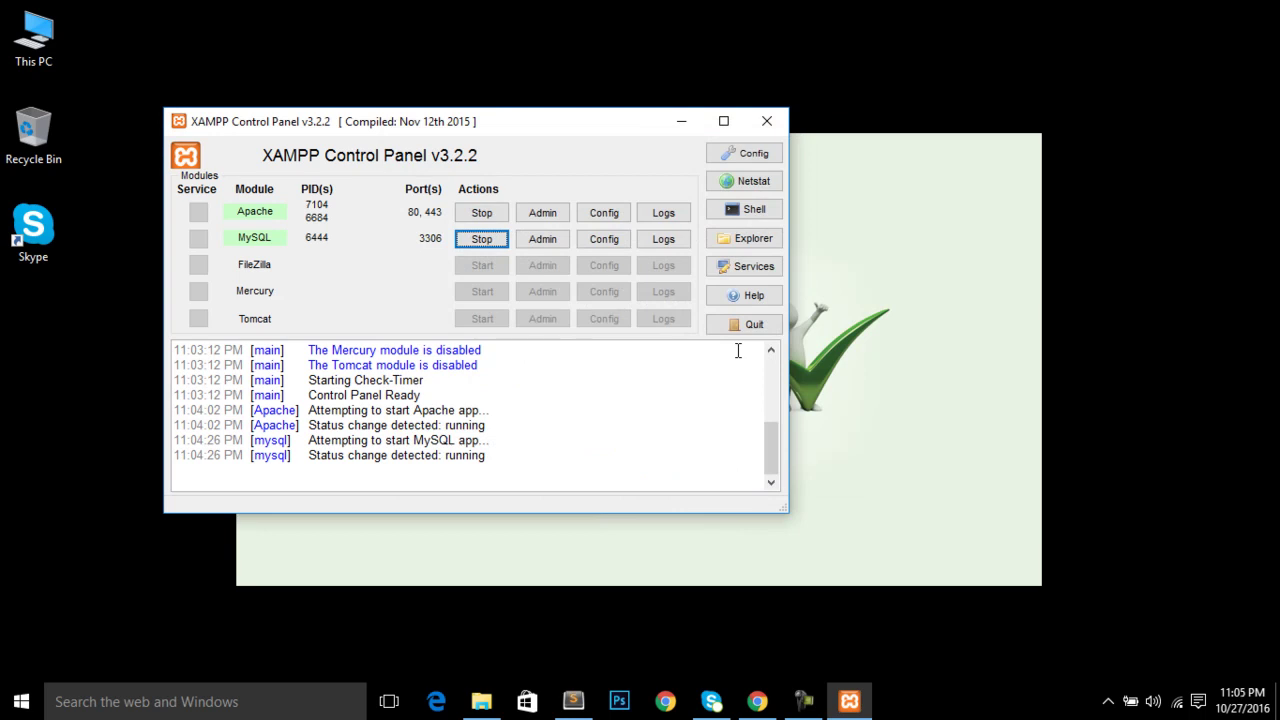
- Switch to File Explorer and open the htdocs folder inside the server folder on New Volume (D:)
{"action": "key", "text": "super+e"}
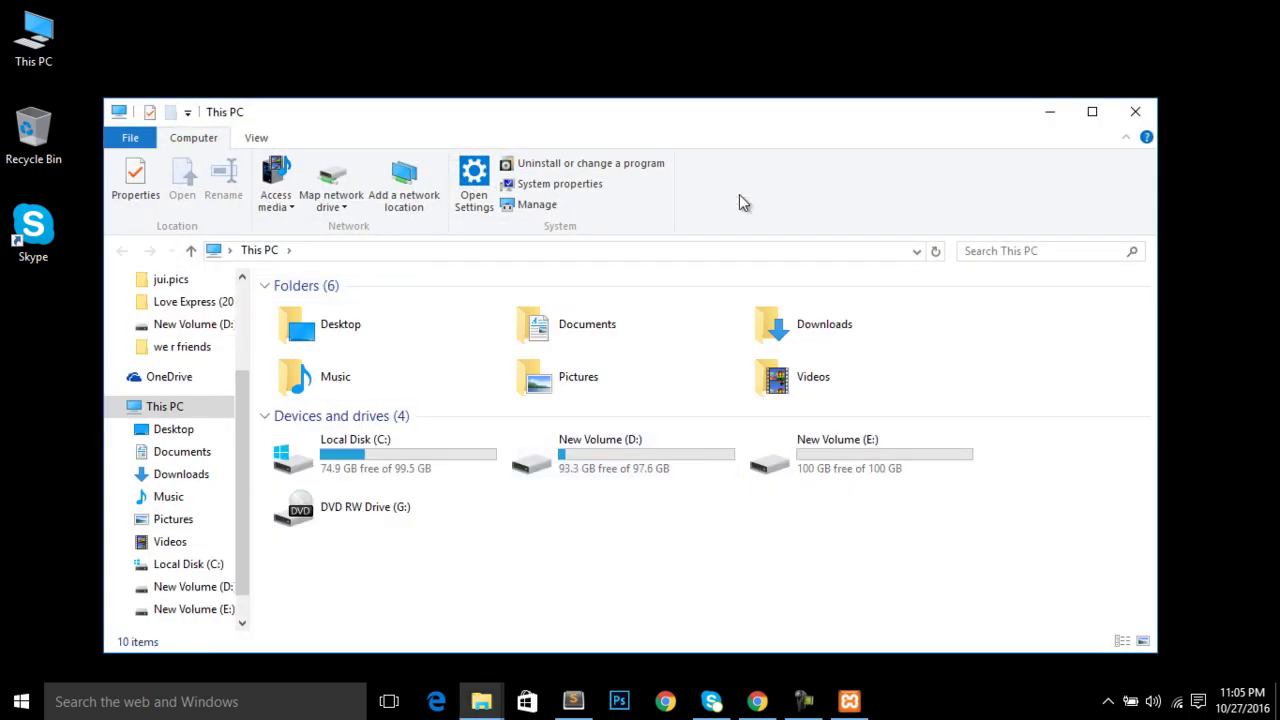
{"action": "double_click", "coordinate": [743, 119]}
{"action": "double_click", "coordinate": [523, 363]}
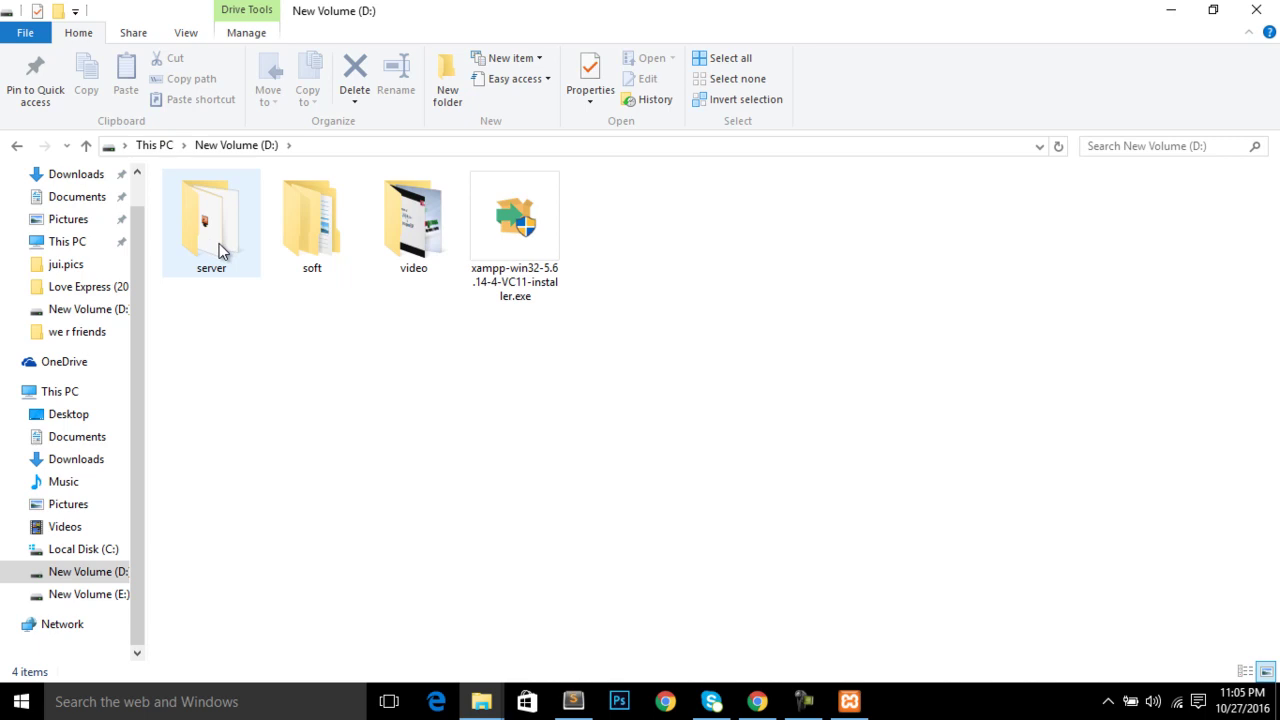
{"action": "double_click", "coordinate": [211, 225]}
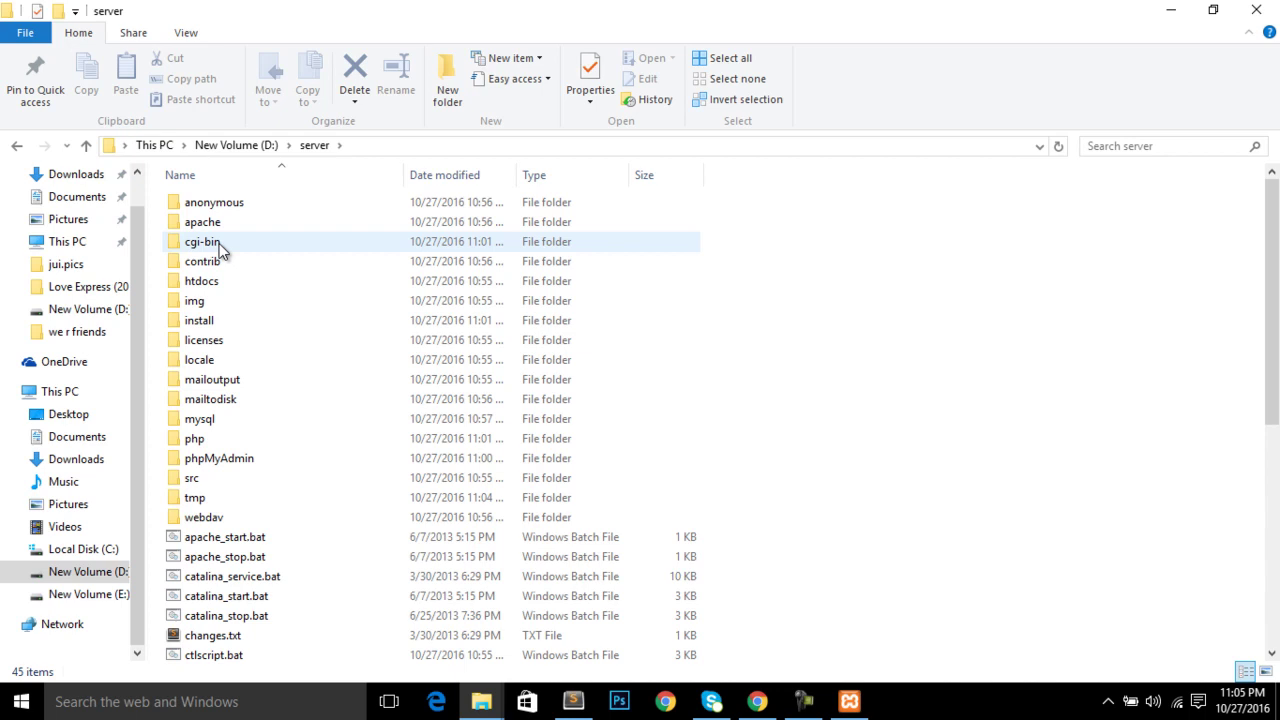
{"action": "double_click", "coordinate": [268, 290]}
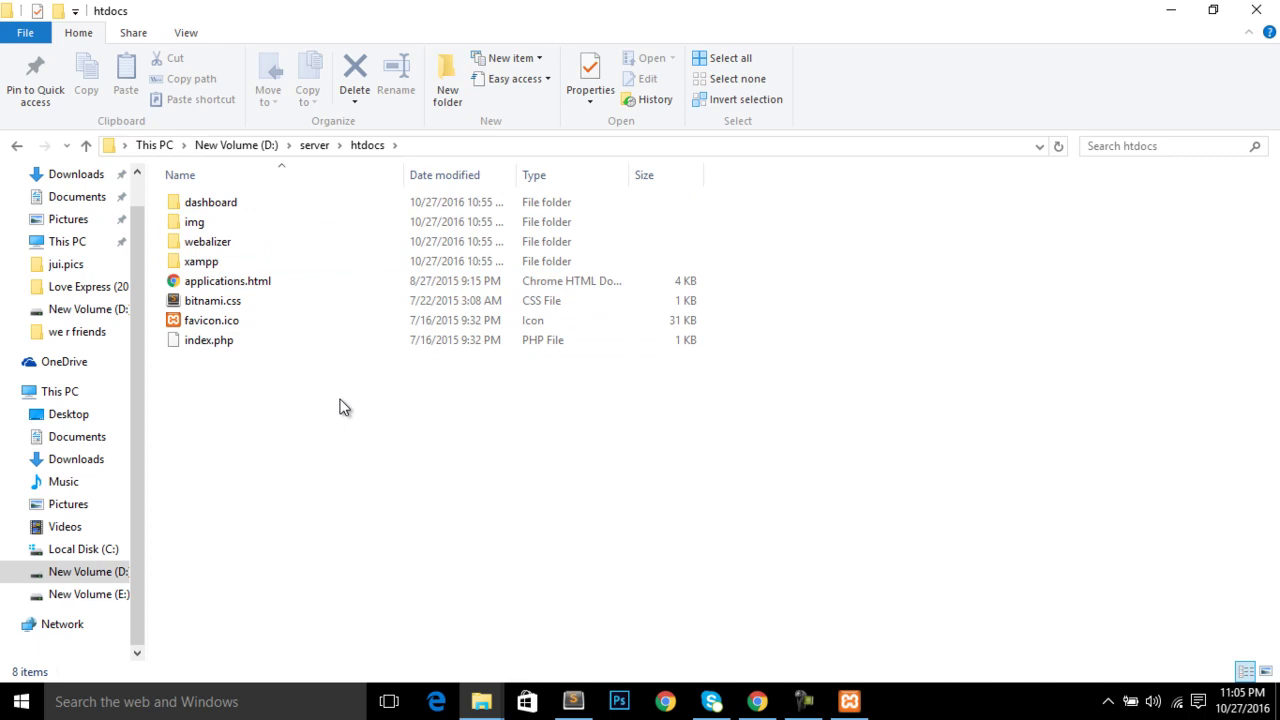
- Switch to Chrome, load localhost in a new tab and look through the XAMPP welcome page
{"action": "left_click", "coordinate": [754, 688]}
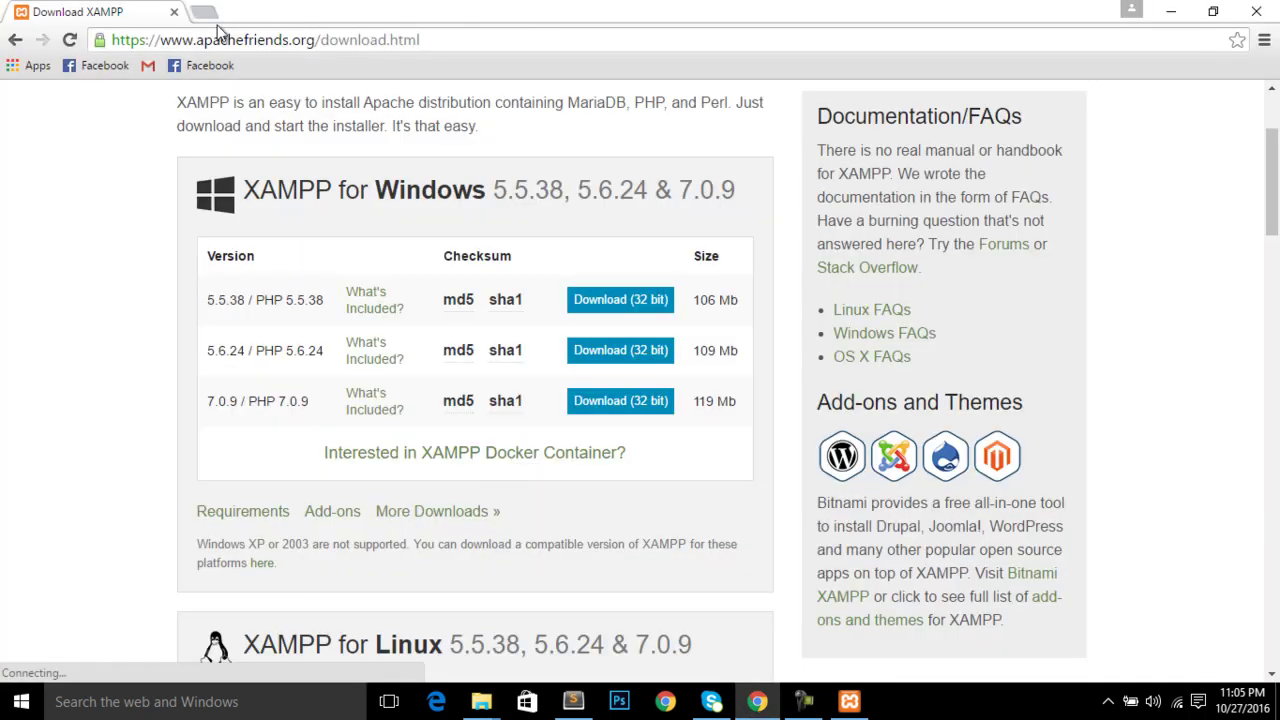
{"action": "key", "text": "ctrl+t"}
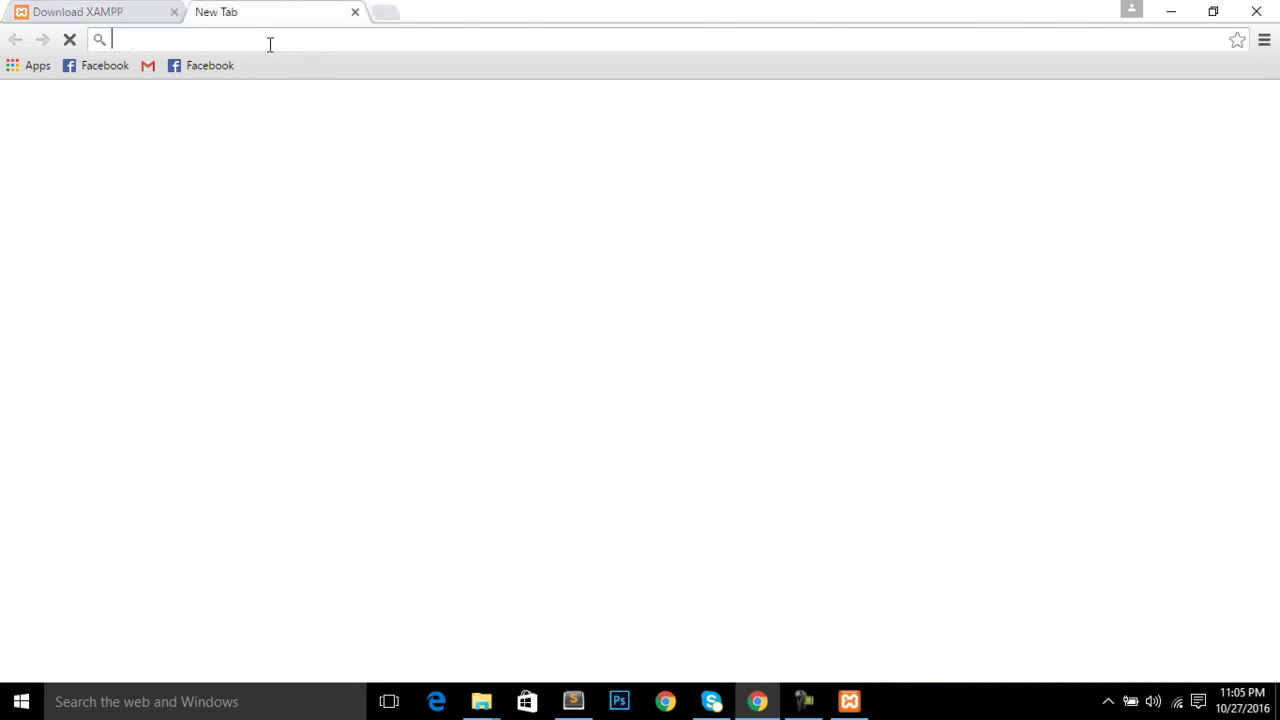
{"action": "type", "text": "localhost"}
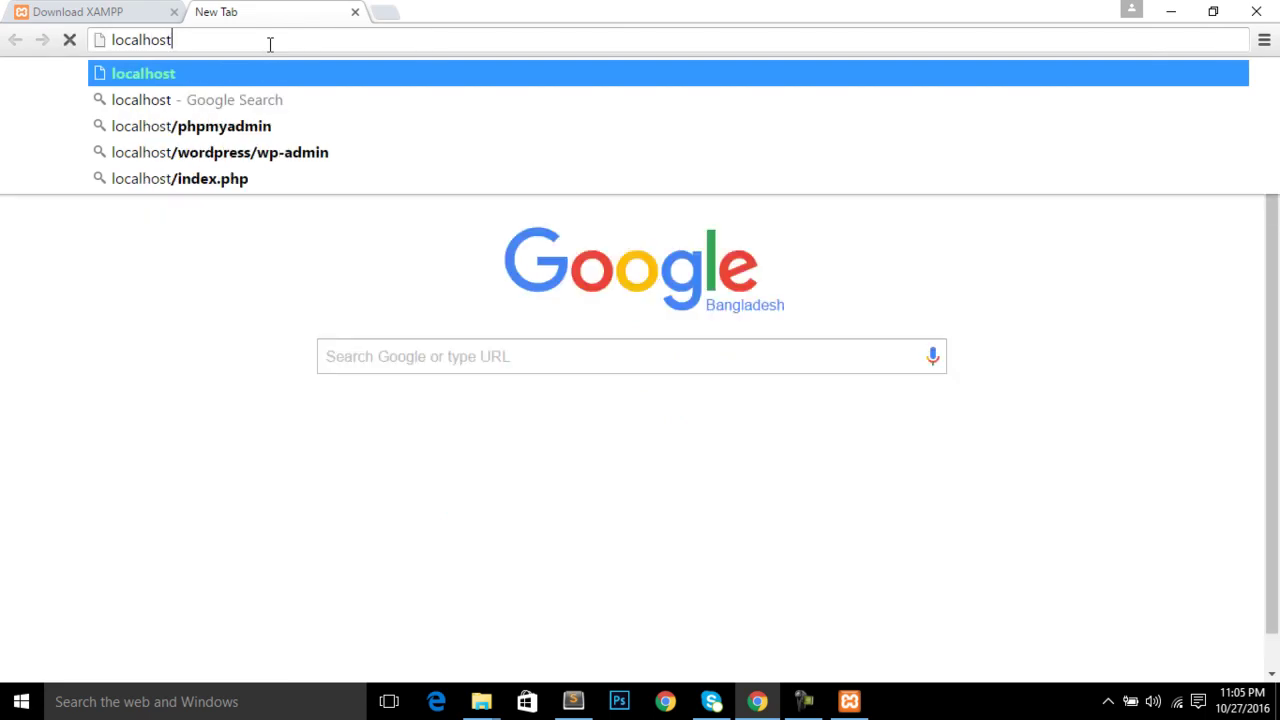
{"action": "key", "text": "Return"}
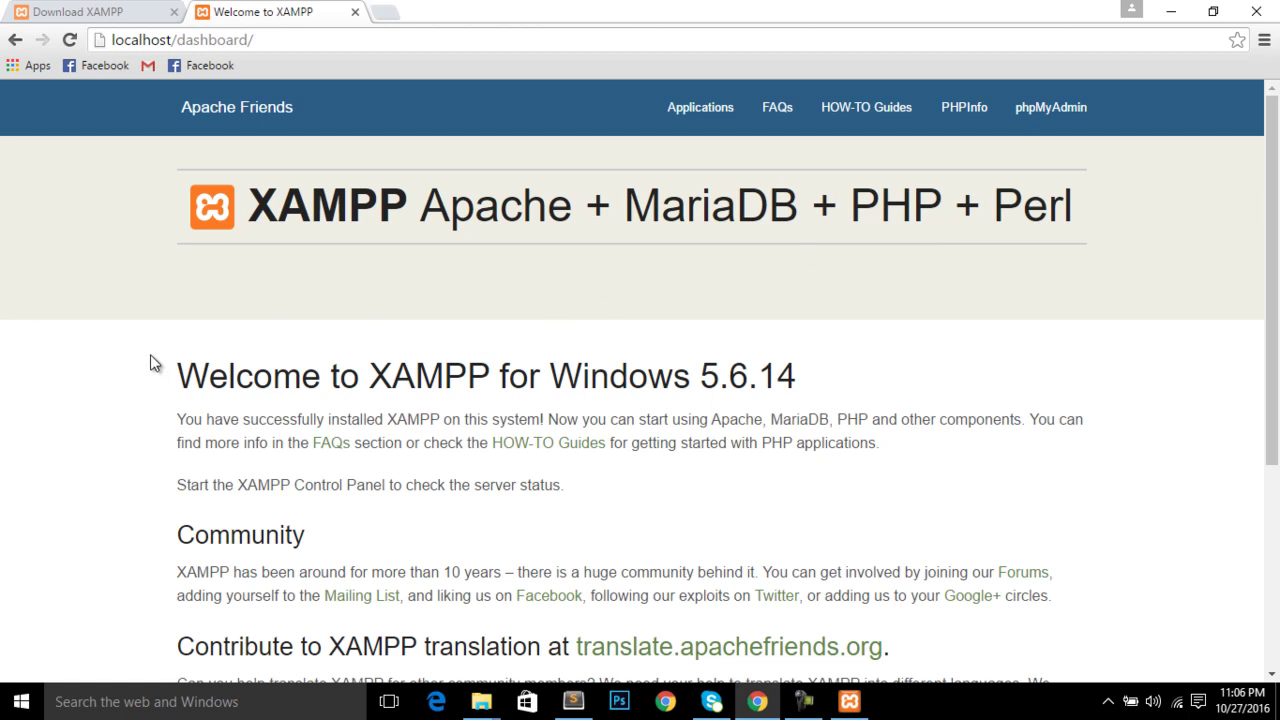
{"action": "scroll", "coordinate": [128, 367], "scroll_direction": "down", "scroll_amount": 5}
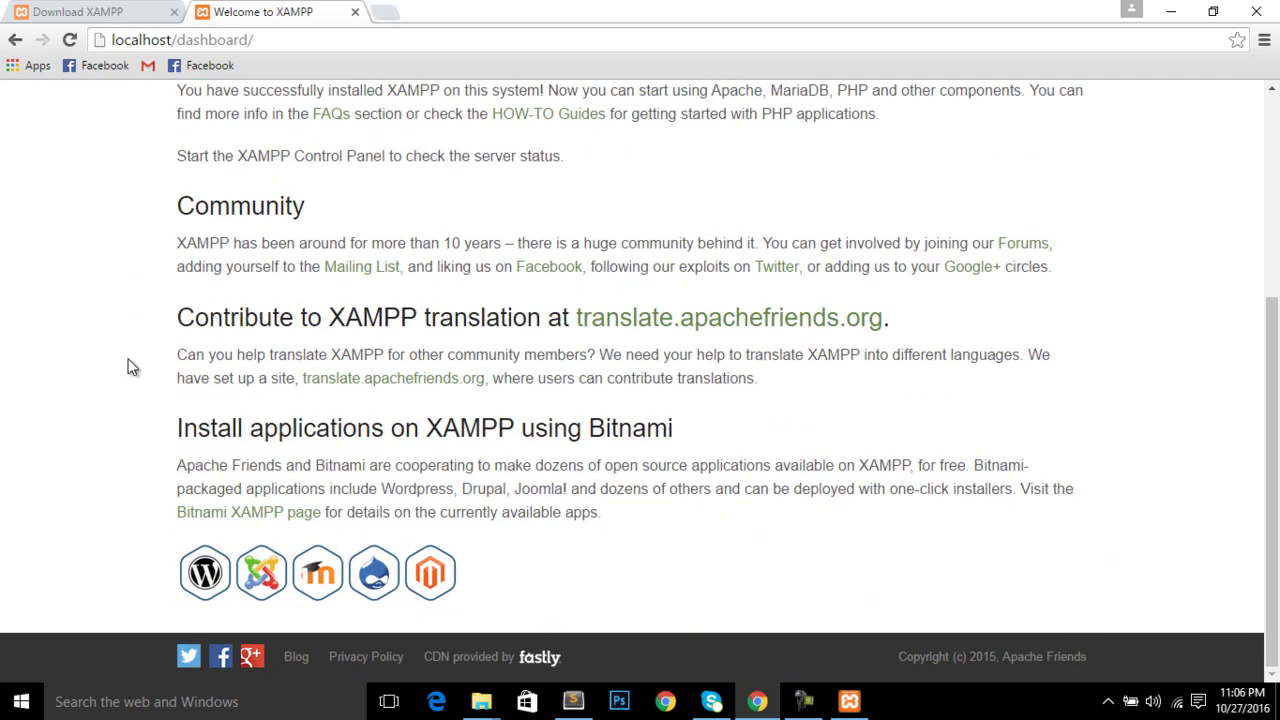
{"action": "scroll", "coordinate": [128, 367], "scroll_direction": "up", "scroll_amount": 5}
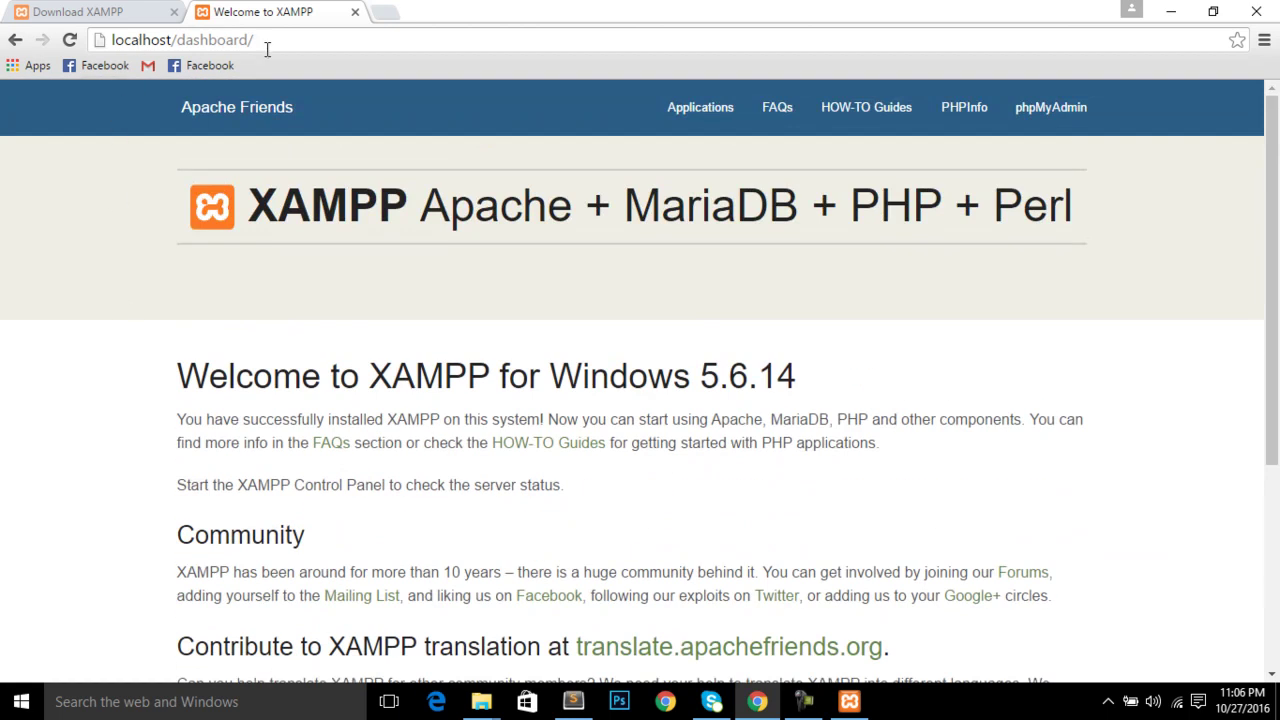
- Turn off the computer's Wi-Fi and load localhost/dashboard/ again to test the local server offline
{"action": "left_click", "coordinate": [1180, 706]}
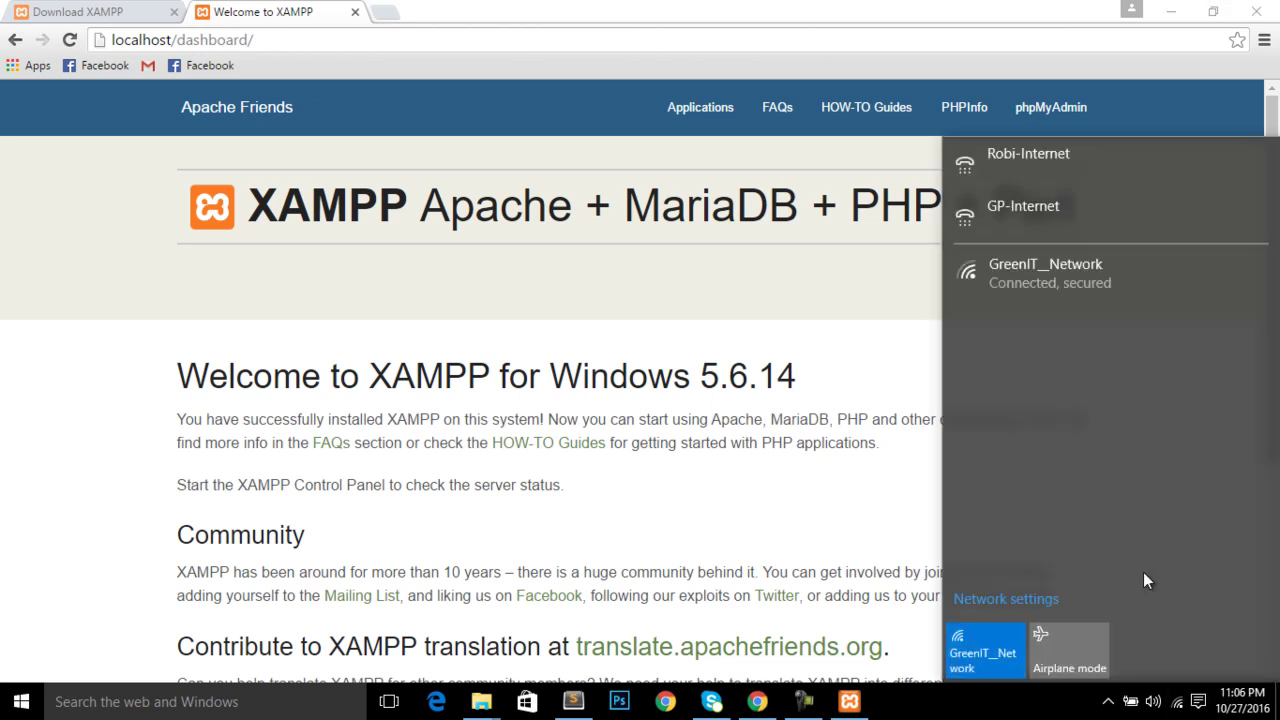
{"action": "left_click", "coordinate": [995, 671]}
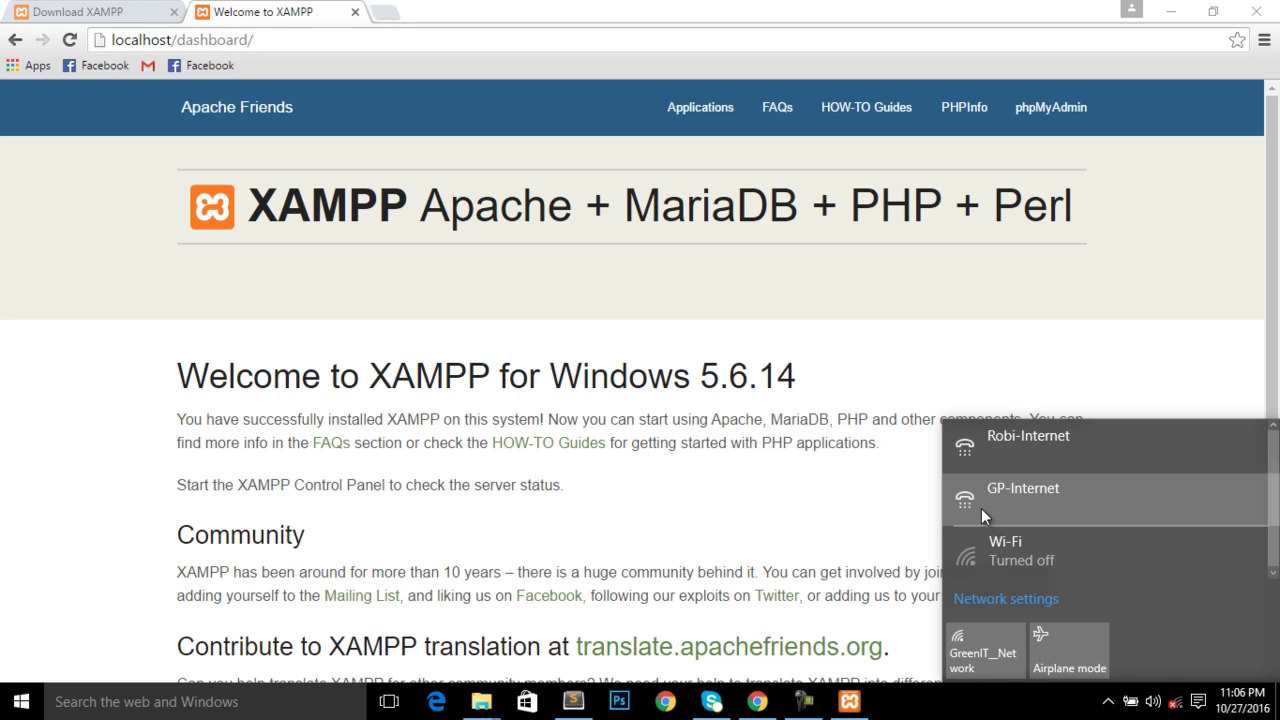
{"action": "left_click", "coordinate": [884, 340]}
{"action": "left_click", "coordinate": [415, 44]}
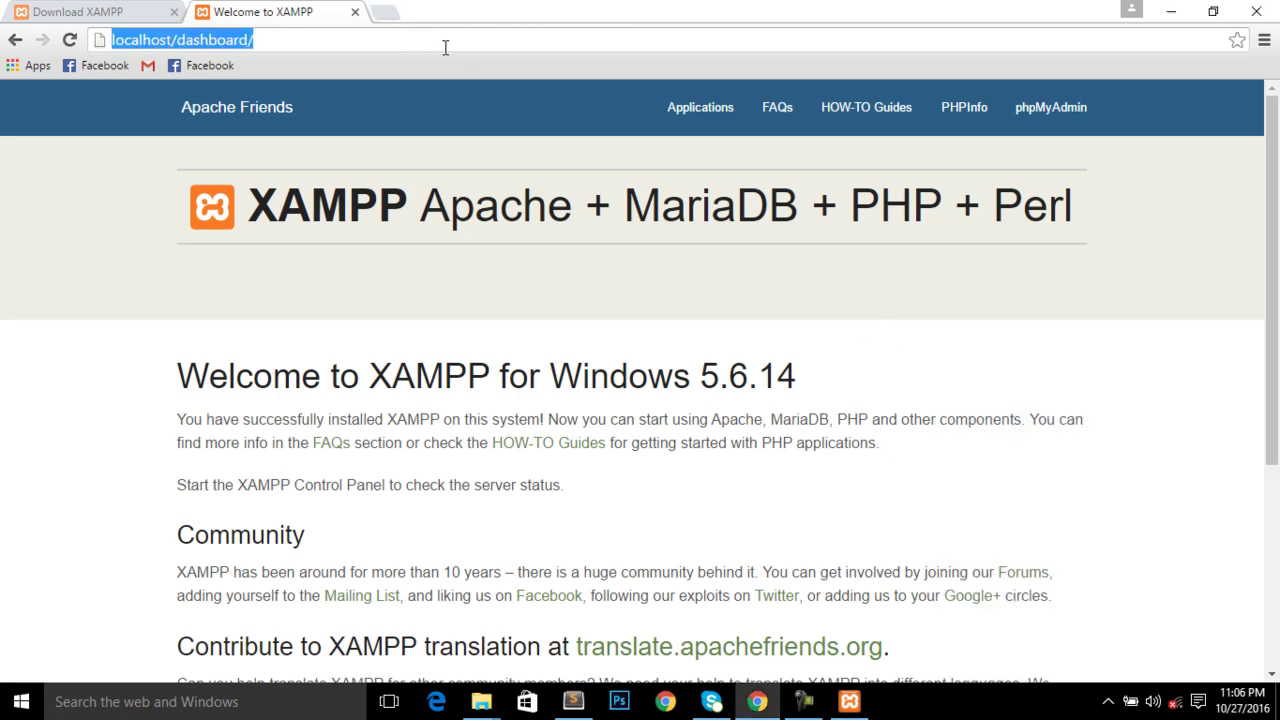
{"action": "key", "text": "Return"}
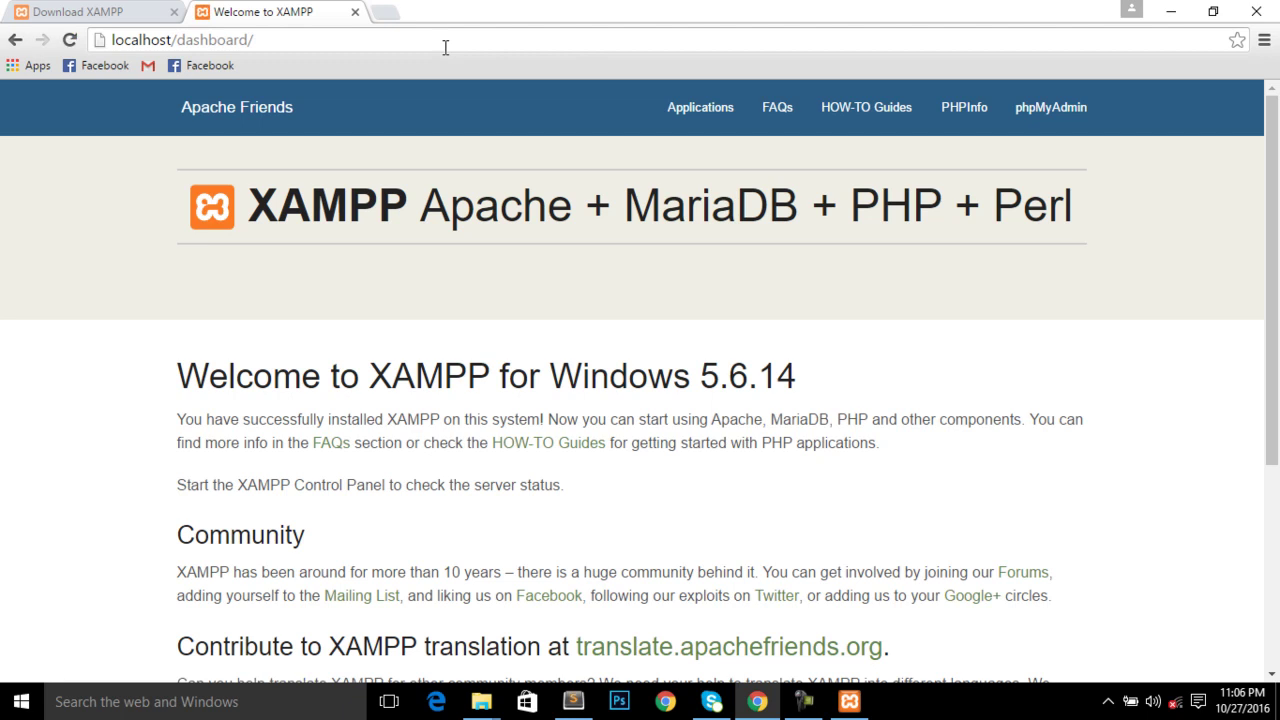
- Try to load kivabe.com in a new tab while offline, and return to the local XAMPP dashboard for comparison
{"action": "left_click", "coordinate": [397, 18]}
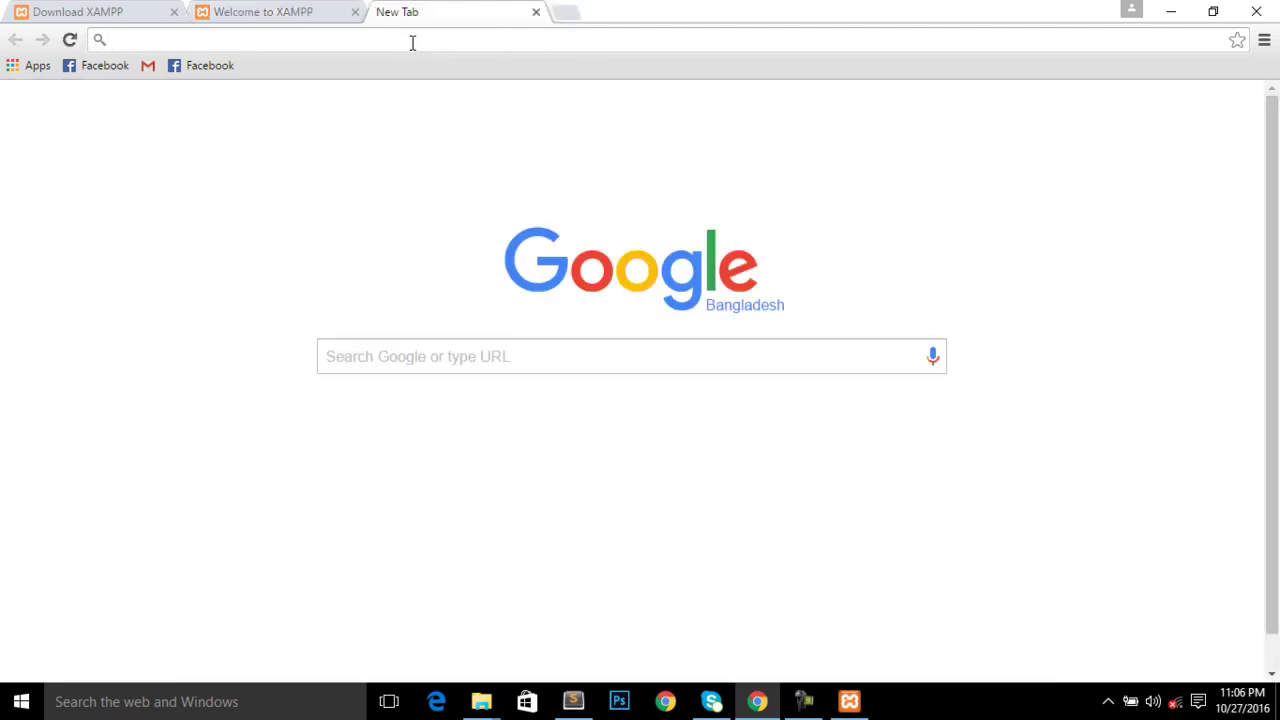
{"action": "type", "text": "kivabe.com"}
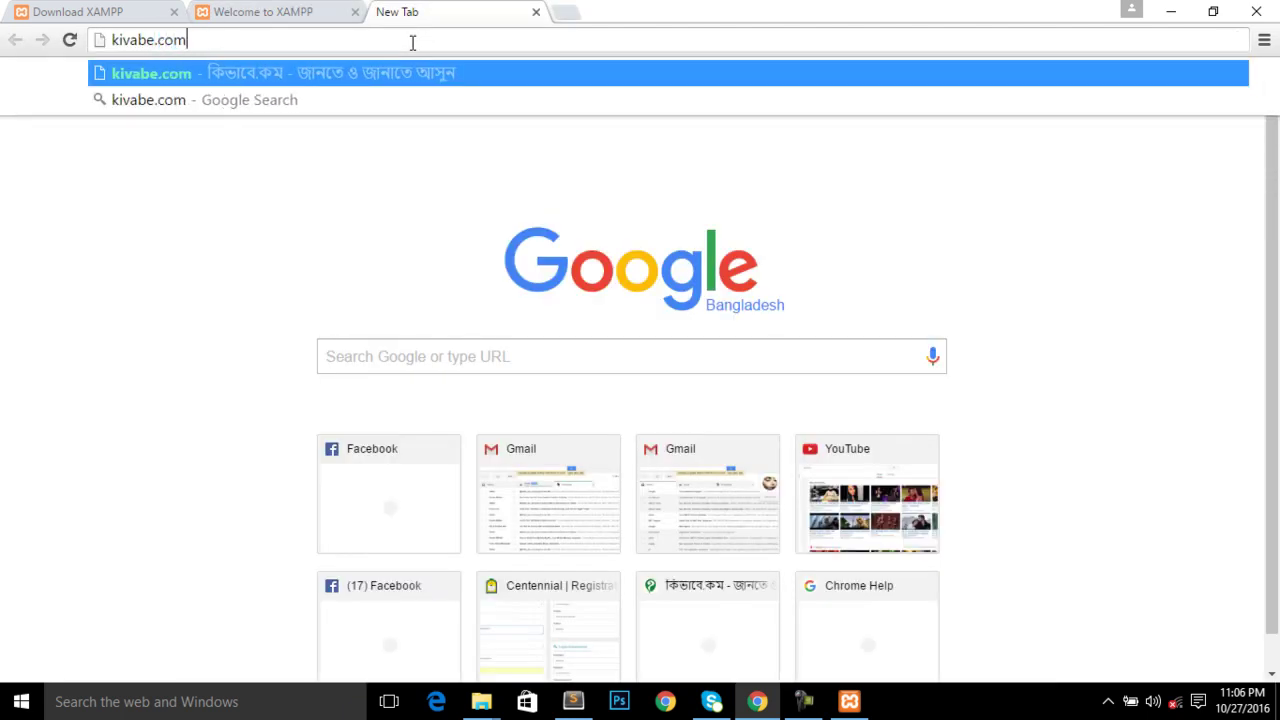
{"action": "key", "text": "Return"}
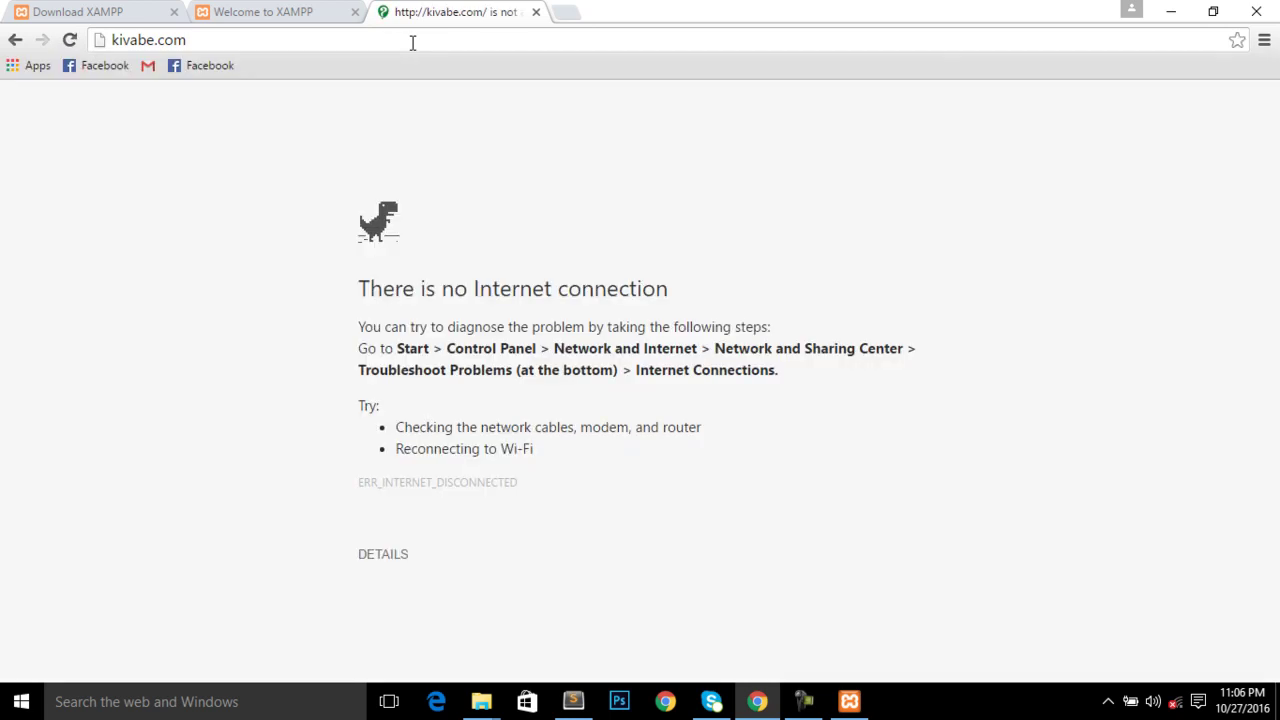
{"action": "left_click", "coordinate": [290, 10]}
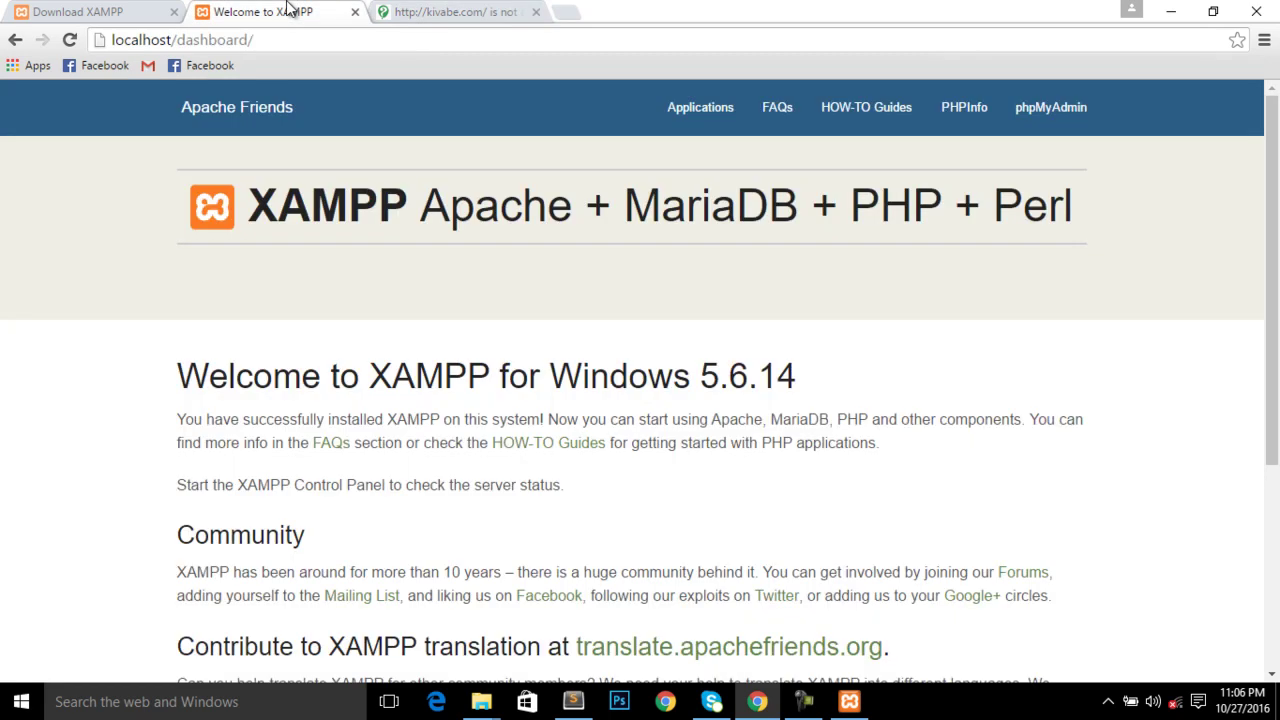
{"action": "scroll", "coordinate": [928, 368], "scroll_direction": "down", "scroll_amount": 3}
{"action": "scroll", "coordinate": [920, 390], "scroll_direction": "up", "scroll_amount": 3}
- Switch to the htdocs folder in File Explorer and create a folder named first_project in it
{"action": "mouse_move", "coordinate": [481, 706]}
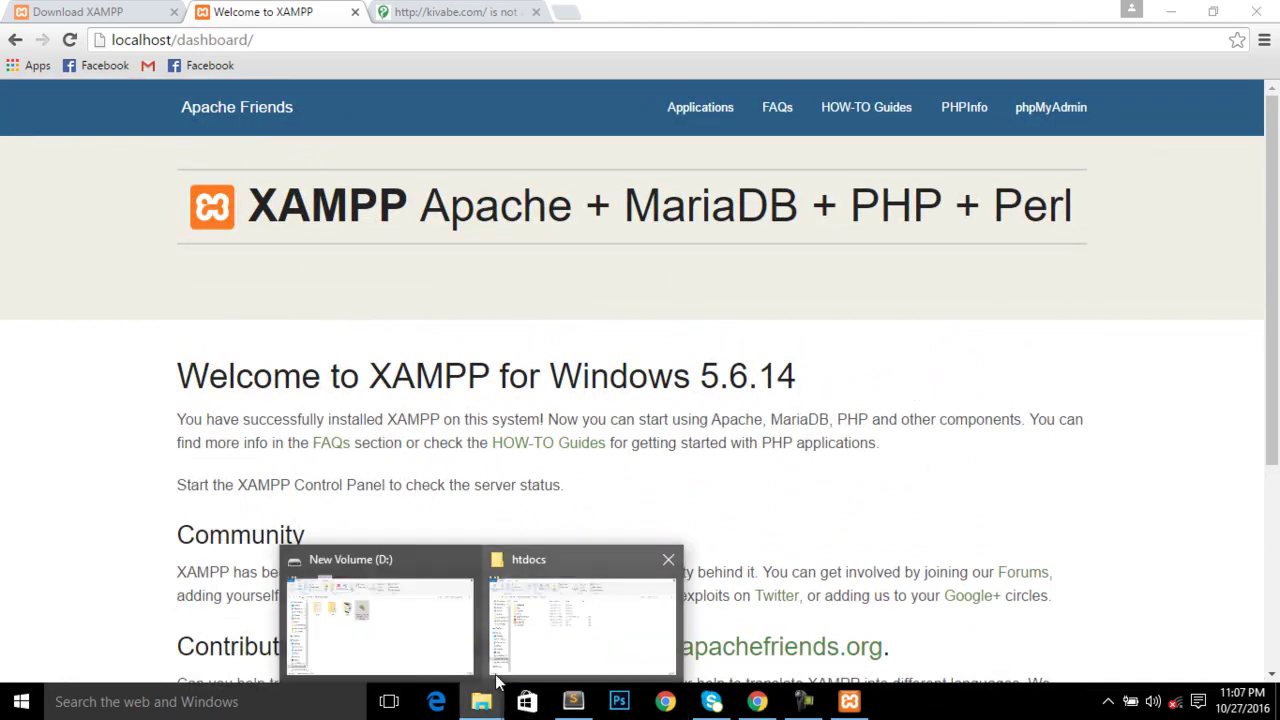
{"action": "left_click", "coordinate": [584, 616]}
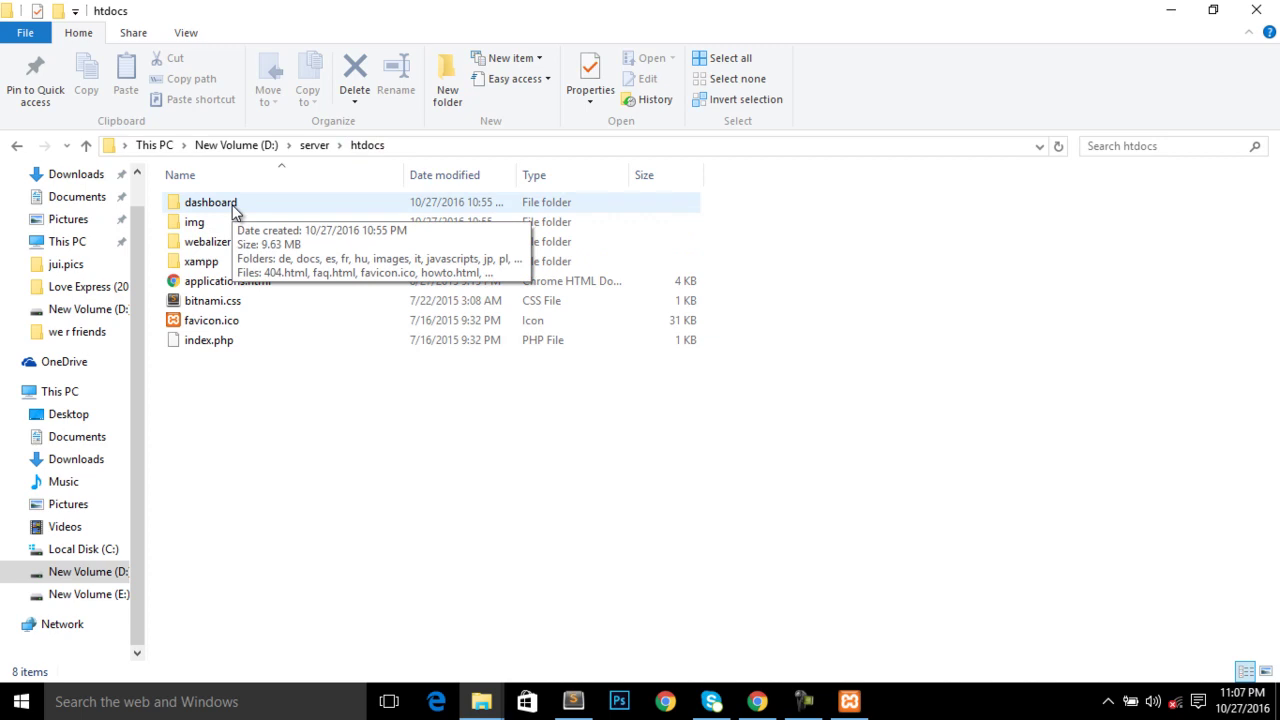
{"action": "right_click", "coordinate": [242, 455]}
{"action": "mouse_move", "coordinate": [329, 417]}
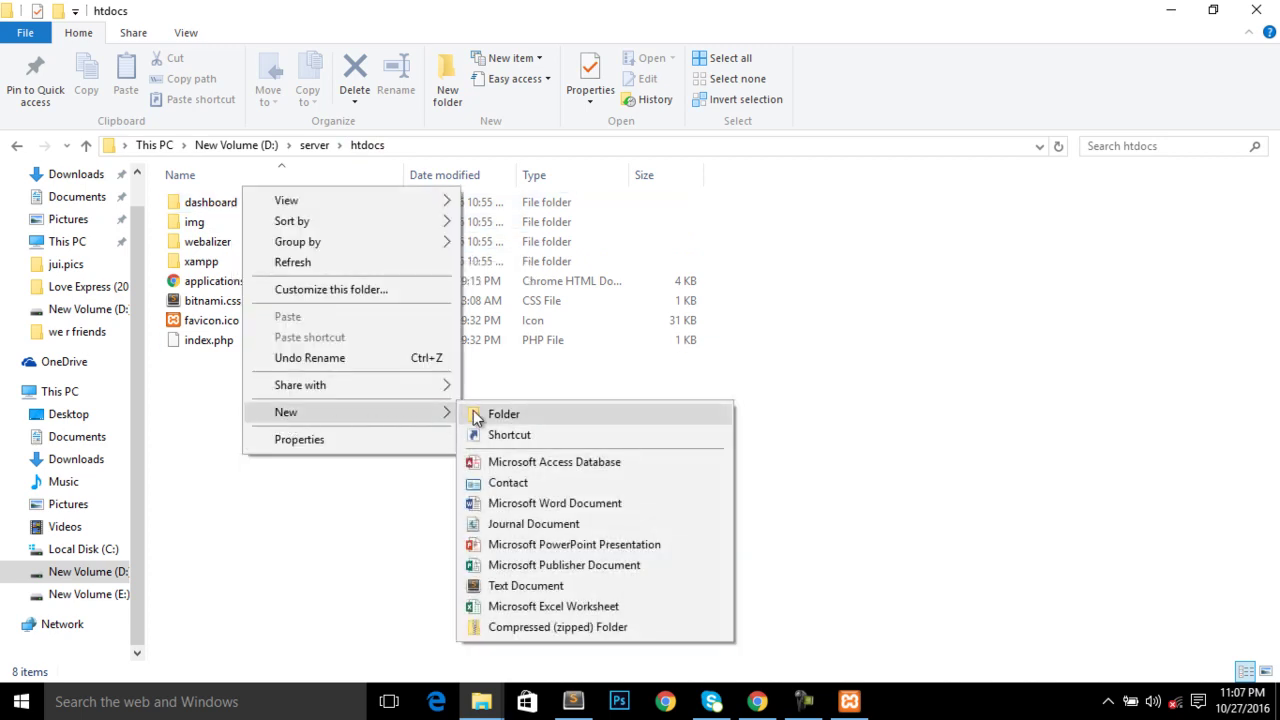
{"action": "left_click", "coordinate": [502, 412]}
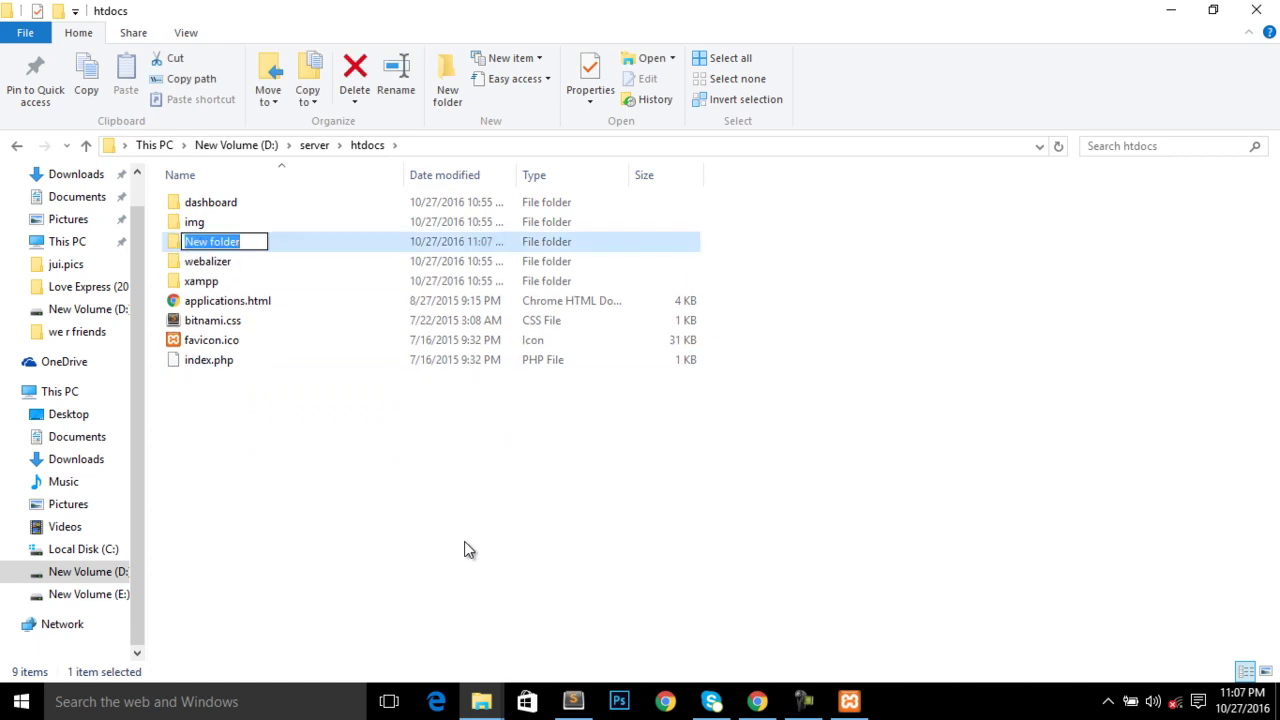
{"action": "type", "text": "pirst_project"}
{"action": "key", "text": "shift+Left"}
{"action": "key", "text": "shift+Left"}
{"action": "key", "text": "shift+Left"}
{"action": "key", "text": "shift+Left"}
{"action": "key", "text": "shift+Left"}
{"action": "key", "text": "shift+Left"}
{"action": "key", "text": "shift+Left"}
{"action": "key", "text": "shift+Left"}
{"action": "key", "text": "shift+Left"}
{"action": "key", "text": "shift+Left"}
{"action": "key", "text": "shift+Left"}
{"action": "key", "text": "shift+Left"}
{"action": "key", "text": "shift+Left"}
{"action": "key", "text": "Left"}
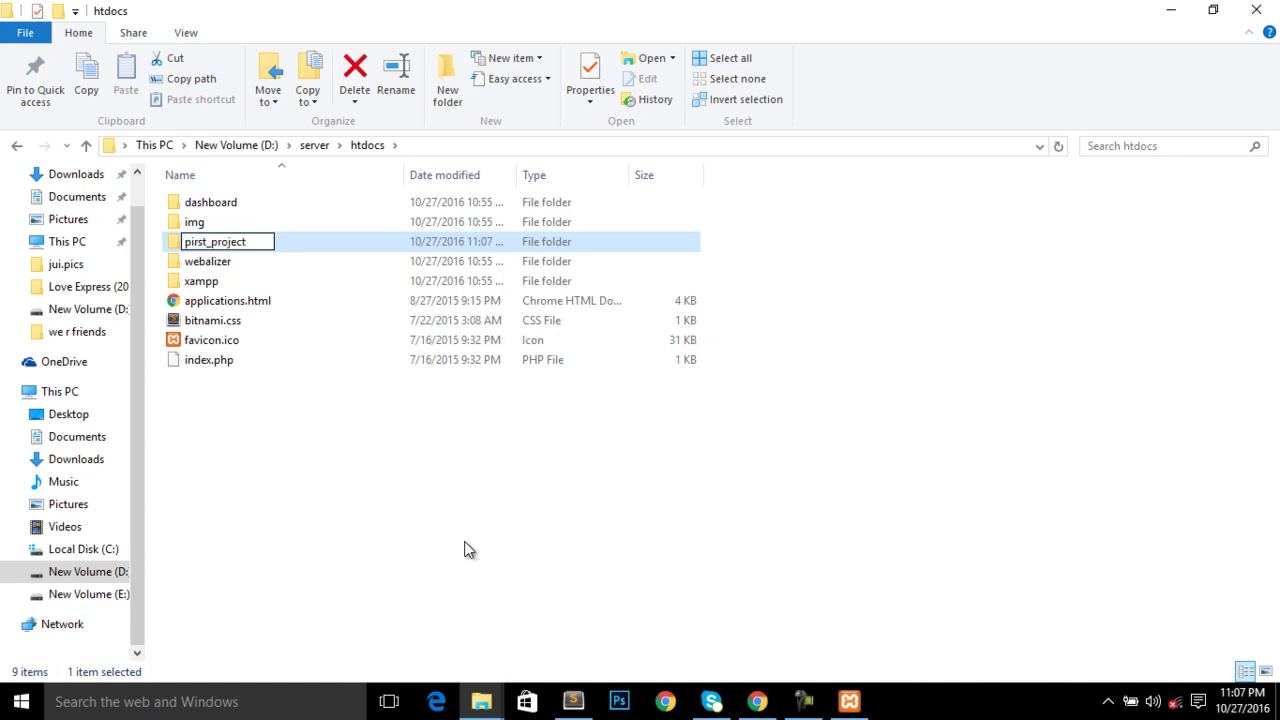
{"action": "key", "text": "Delete"}
{"action": "type", "text": "f"}
{"action": "key", "text": "ctrl+a"}
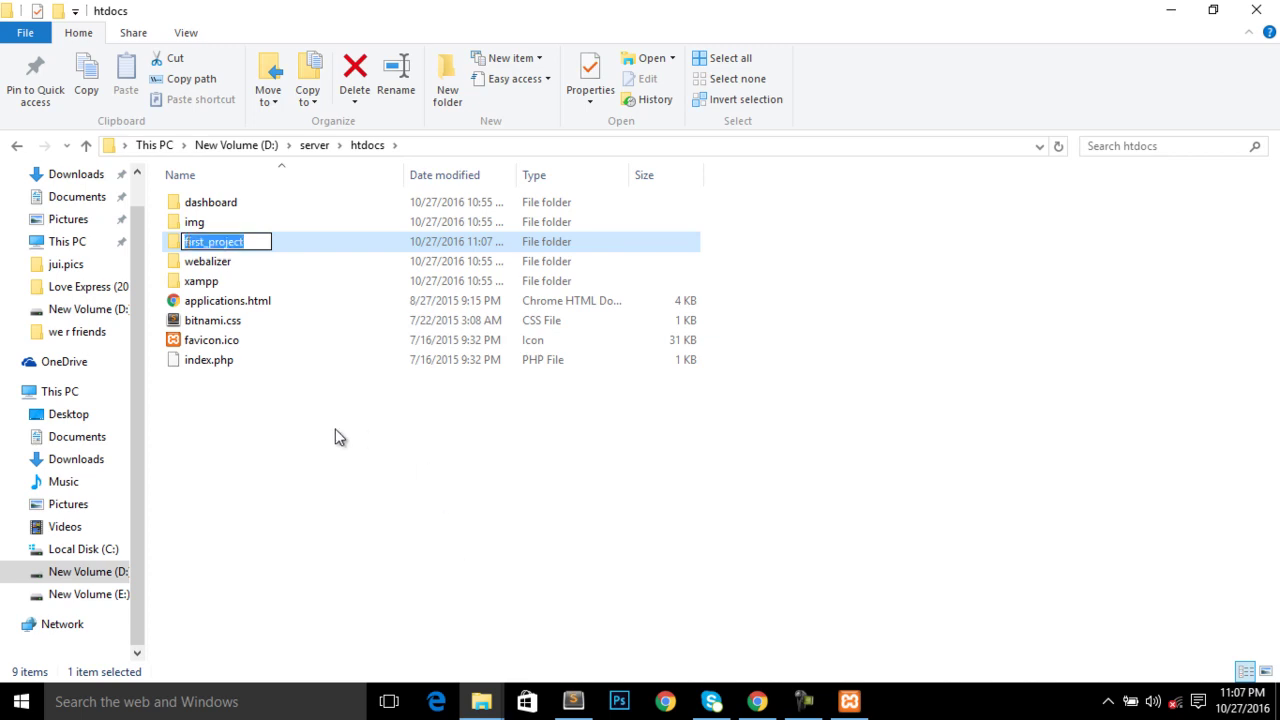
{"action": "left_click", "coordinate": [242, 251]}
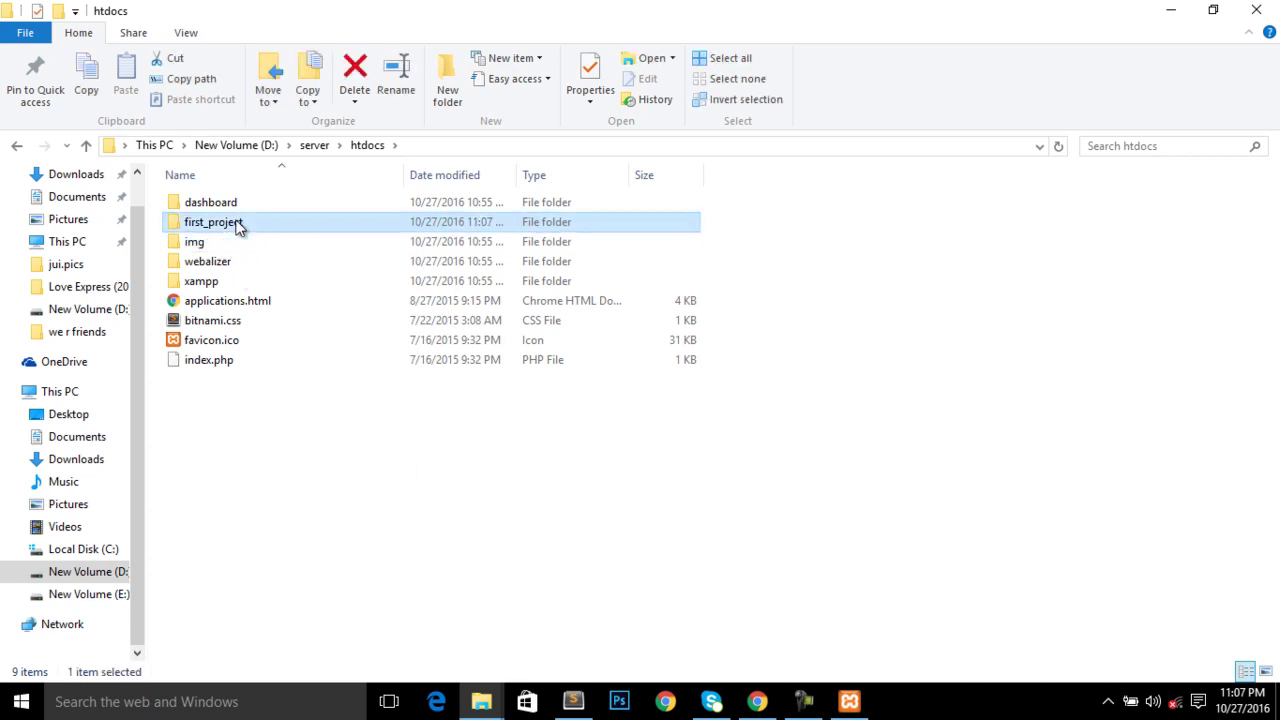
- Create a new text document inside the first_project folder and name it index.html, accepting the extension change
{"action": "double_click", "coordinate": [237, 222]}
{"action": "right_click", "coordinate": [329, 354]}
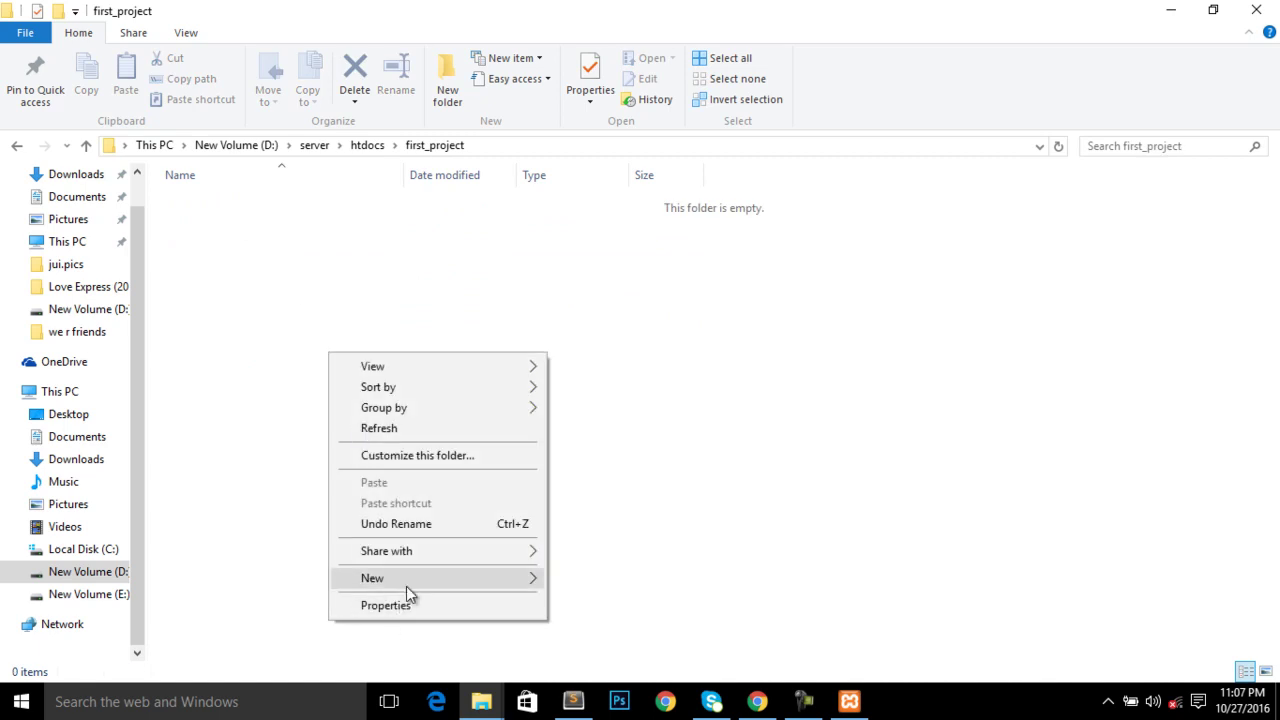
{"action": "mouse_move", "coordinate": [406, 586]}
{"action": "left_click", "coordinate": [603, 538]}
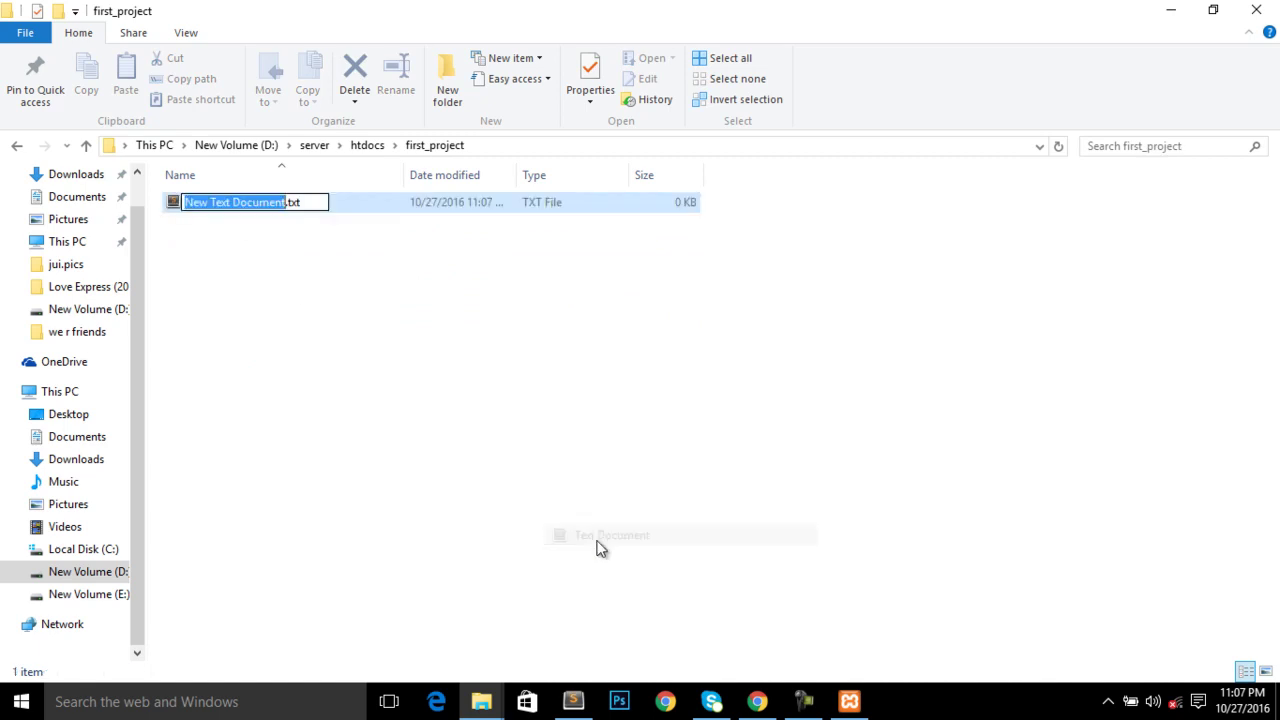
{"action": "type", "text": "index"}
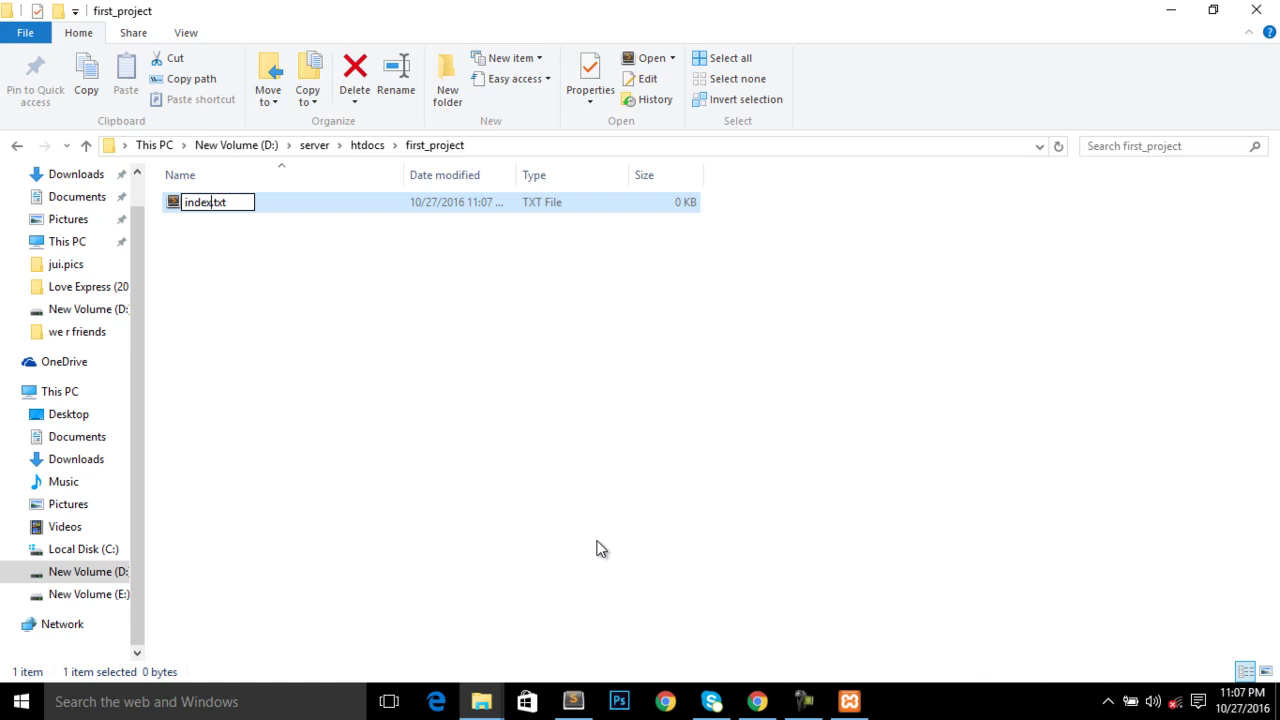
{"action": "type", "text": ".html"}
{"action": "key", "text": "Delete"}
{"action": "key", "text": "Delete"}
{"action": "key", "text": "Delete"}
{"action": "key", "text": "Delete"}
{"action": "key", "text": "Return"}
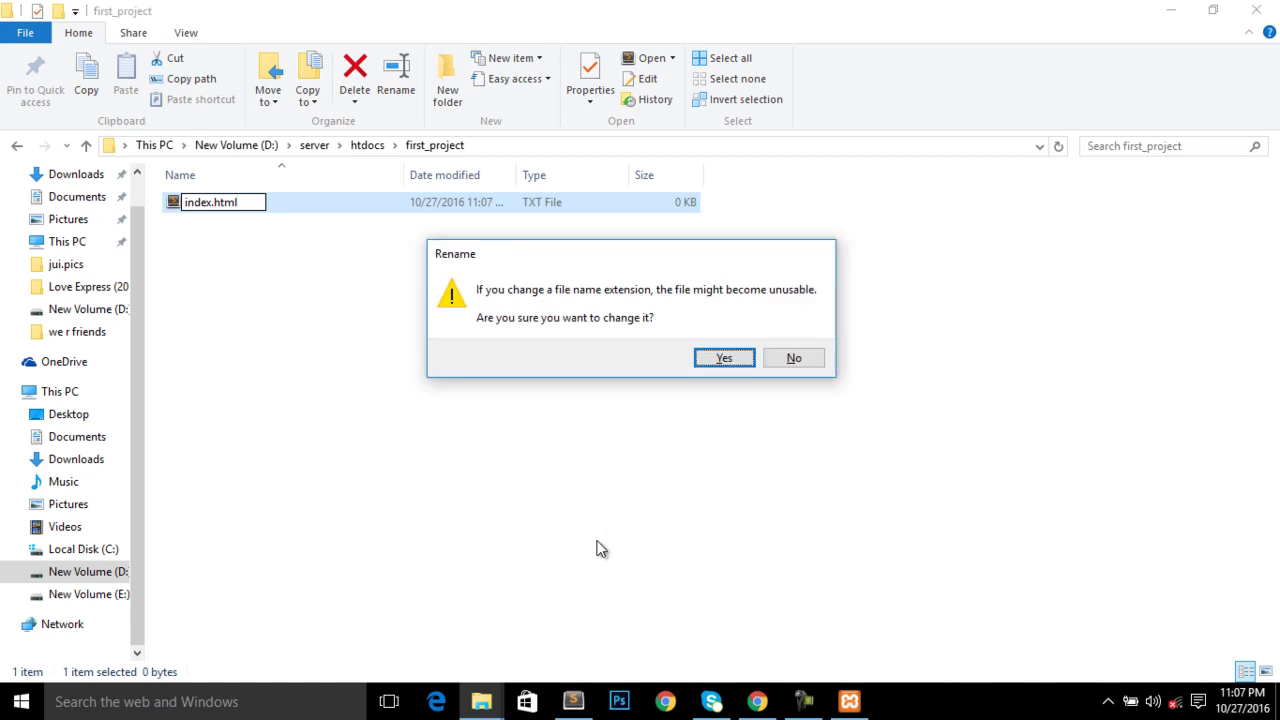
{"action": "key", "text": "Return"}
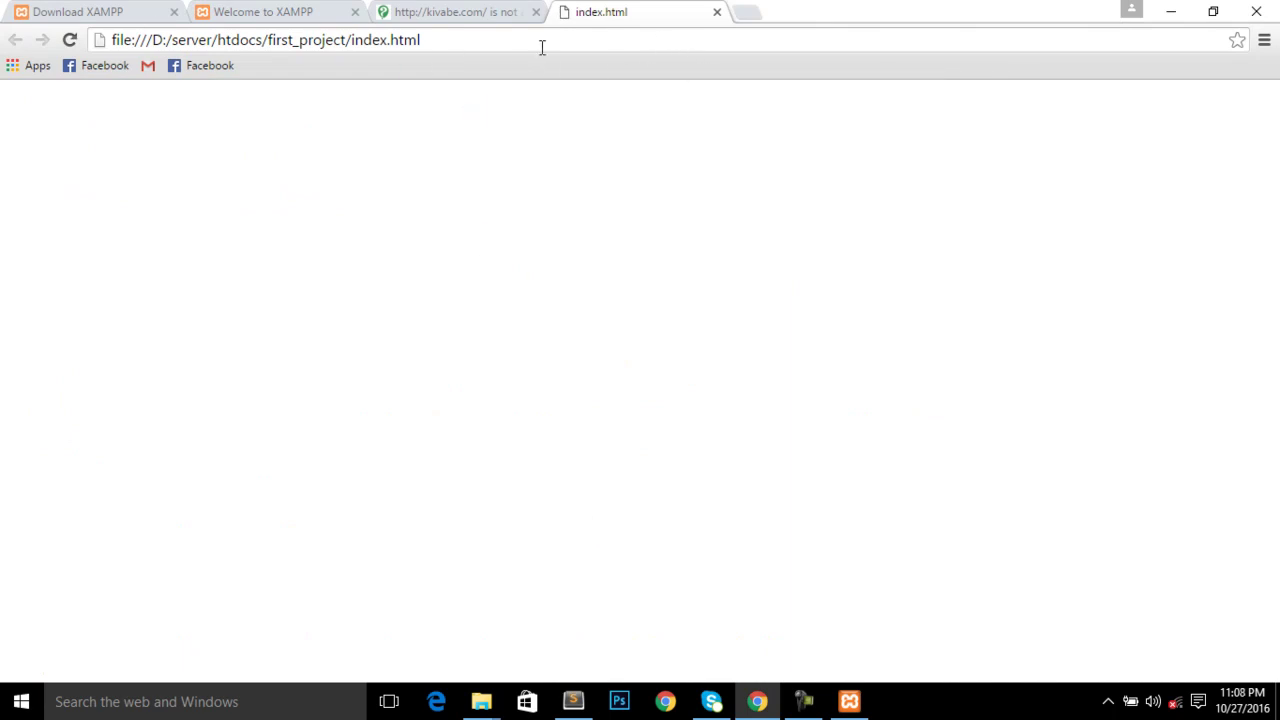
- Leave the blank browser page and open index.html from the first_project folder in Sublime Text
{"action": "left_click", "coordinate": [1170, 12]}
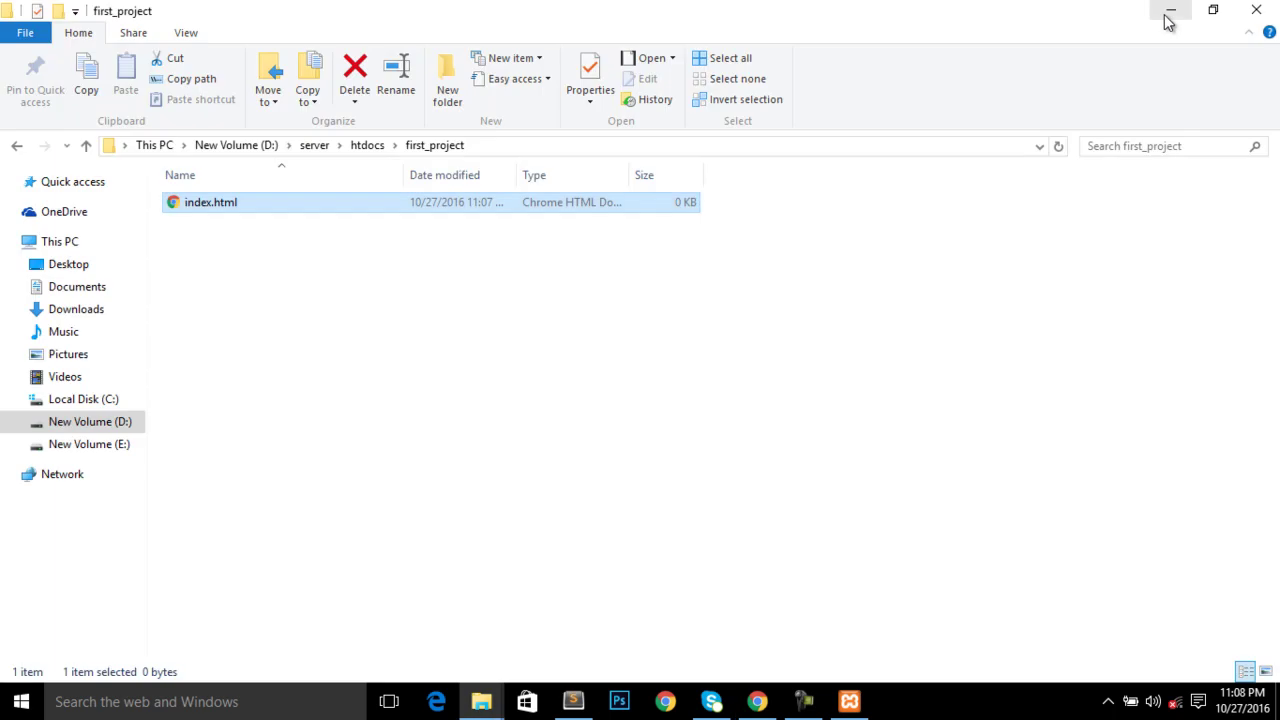
{"action": "left_click", "coordinate": [820, 289]}
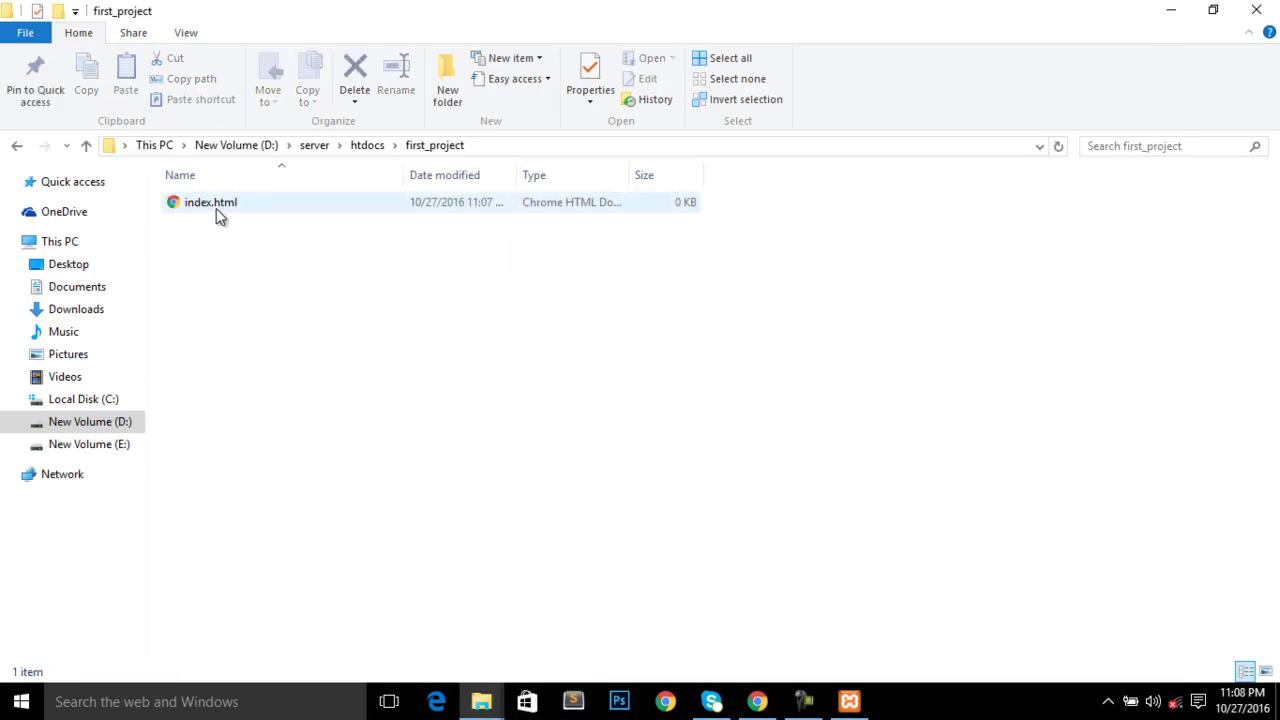
{"action": "left_click", "coordinate": [573, 701]}
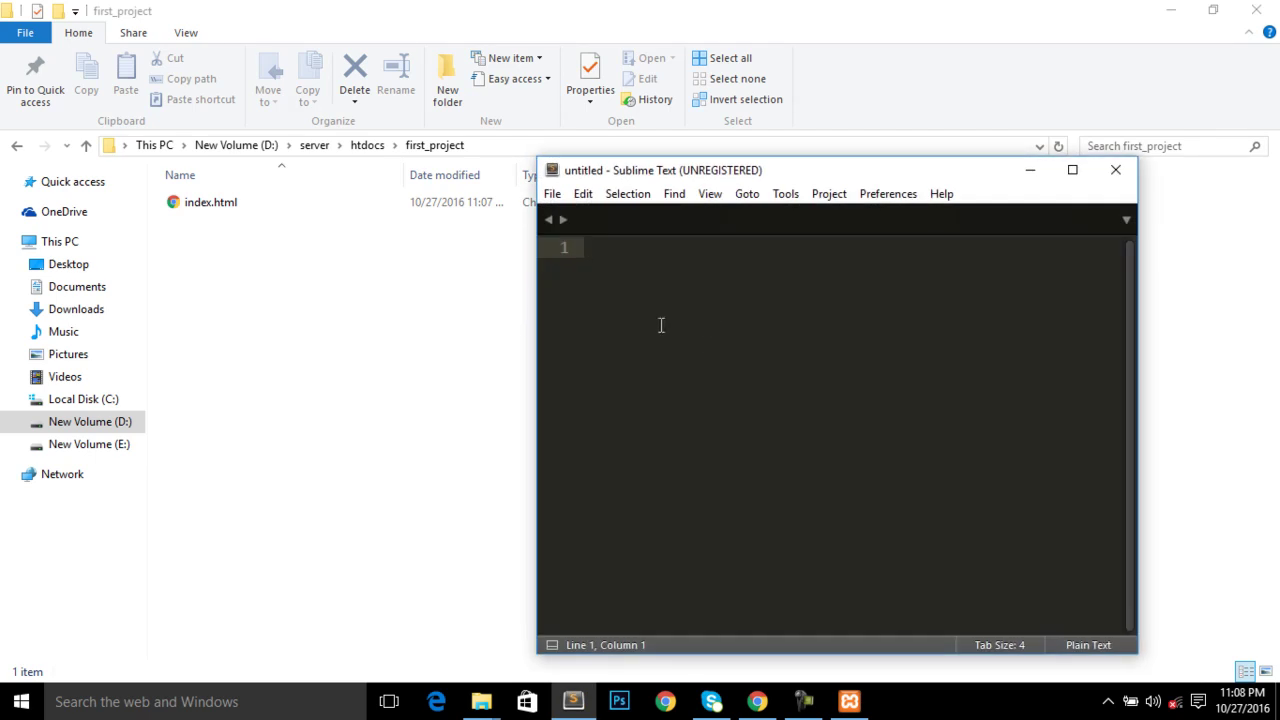
{"action": "left_click_drag", "start_coordinate": [213, 200], "coordinate": [715, 308]}
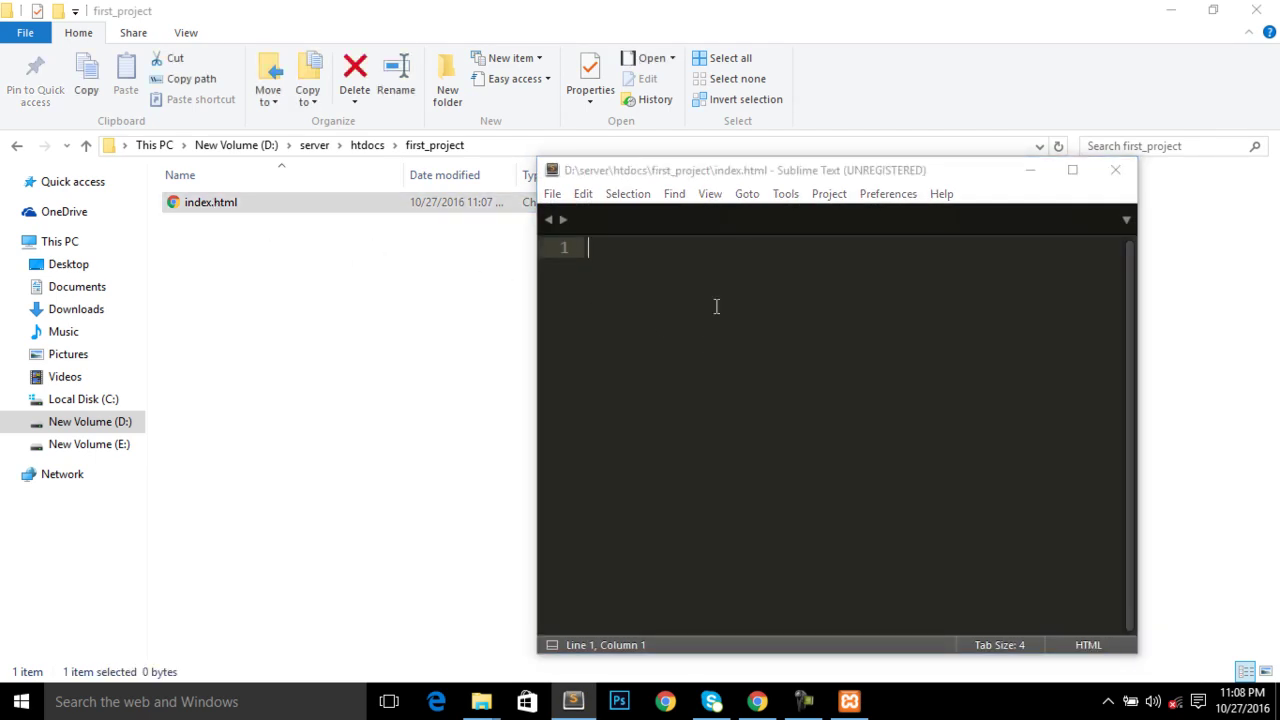
{"action": "left_click_drag", "start_coordinate": [802, 175], "coordinate": [701, 118]}
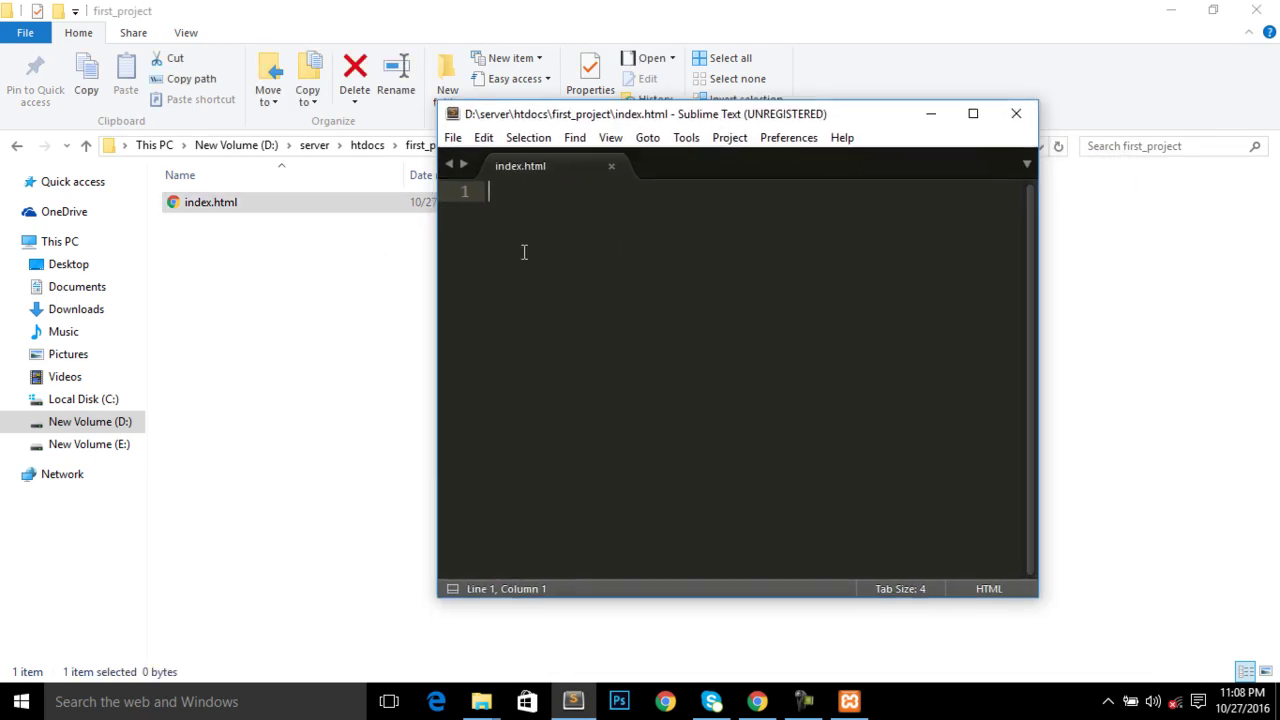
- Insert the html5 boilerplate in index.html, set the page title to "Local File" and save
{"action": "type", "text": "html5"}
{"action": "key", "text": "Tab"}
{"action": "key", "text": "ctrl+s"}
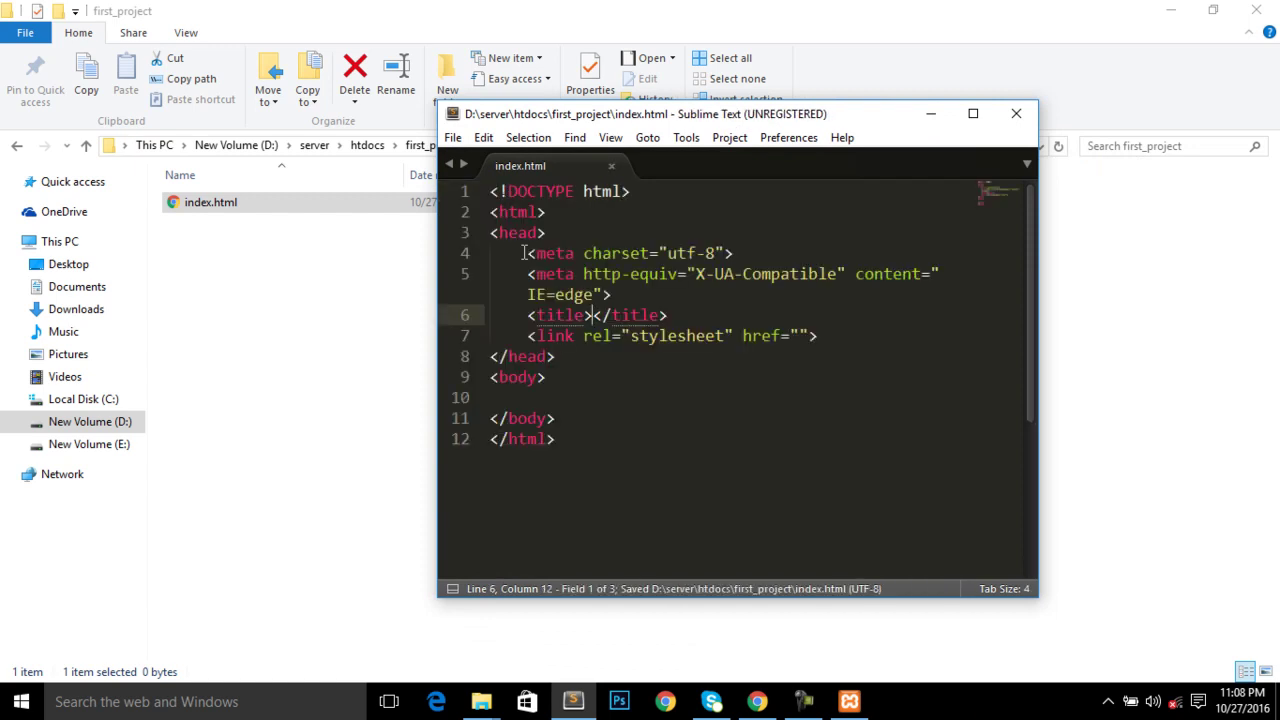
{"action": "type", "text": "Local File"}
{"action": "key", "text": "ctrl+s"}
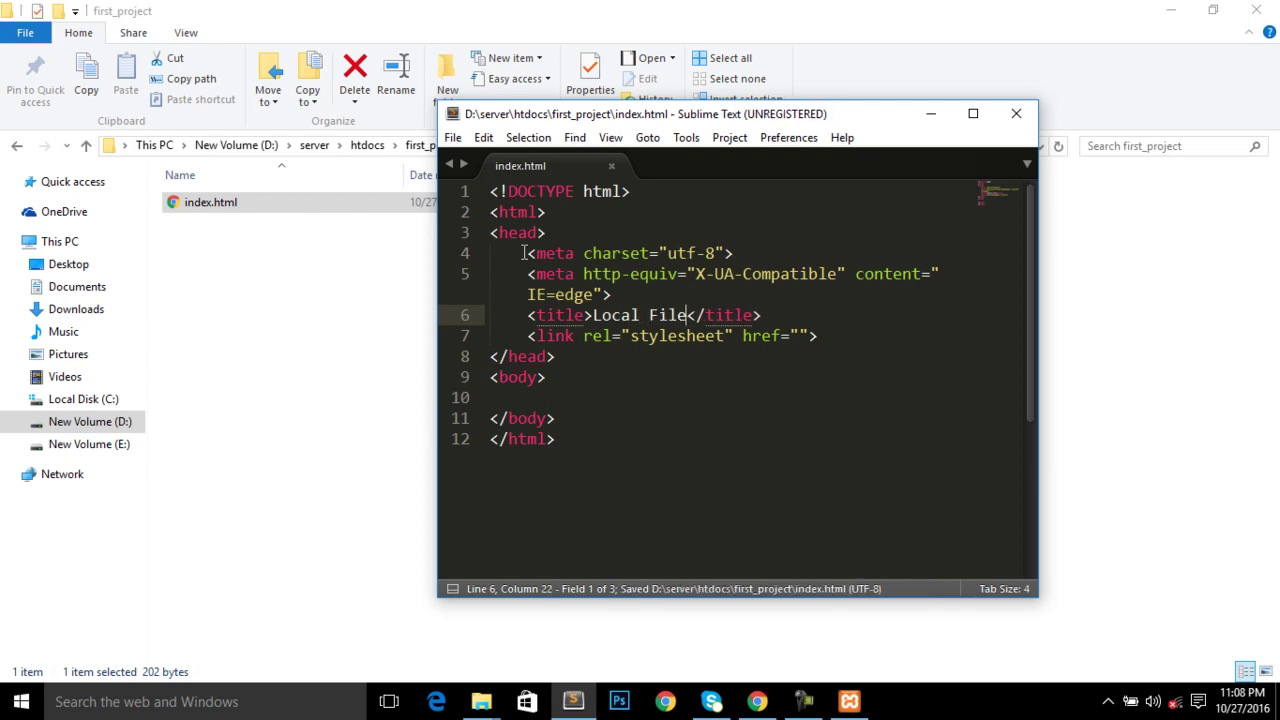
- Add an h1 heading reading "Hi, Welcome to local host D" inside the body and save the file
{"action": "left_click", "coordinate": [536, 397]}
{"action": "type", "text": "h1"}
{"action": "key", "text": "Tab"}
{"action": "type", "text": "Hi, Welcome to "}
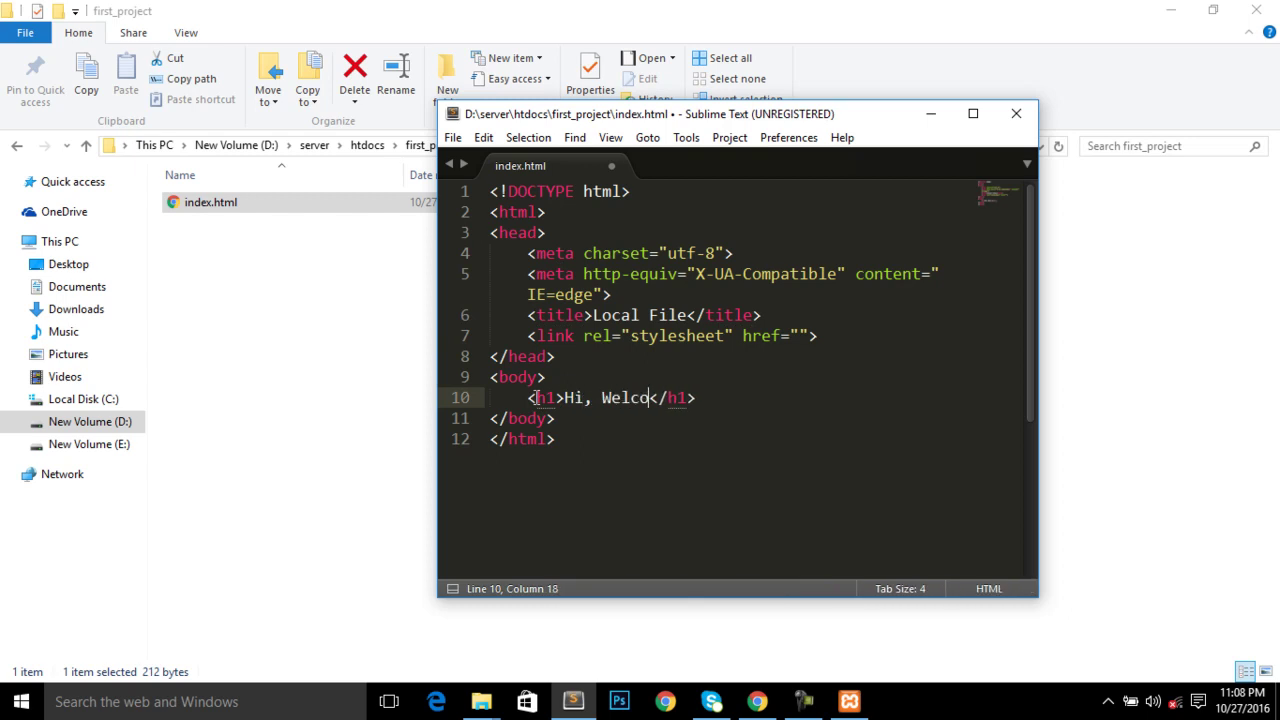
{"action": "type", "text": "local host "}
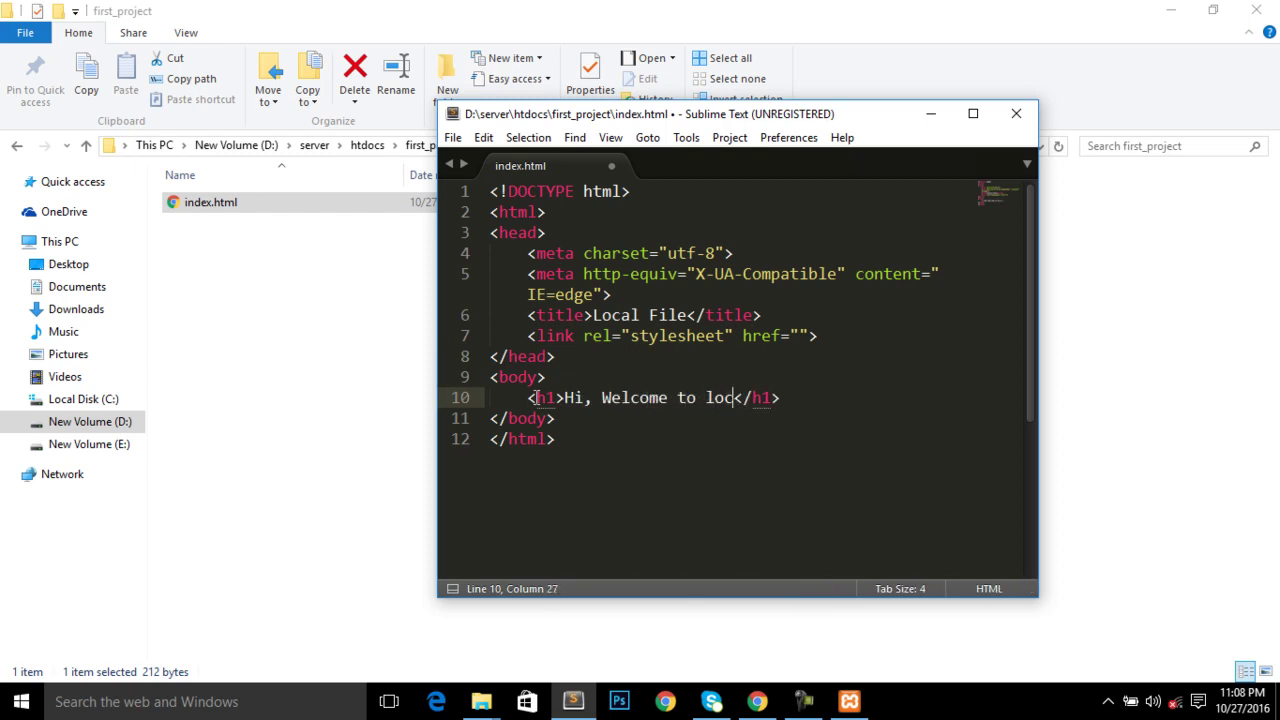
{"action": "type", "text": "D"}
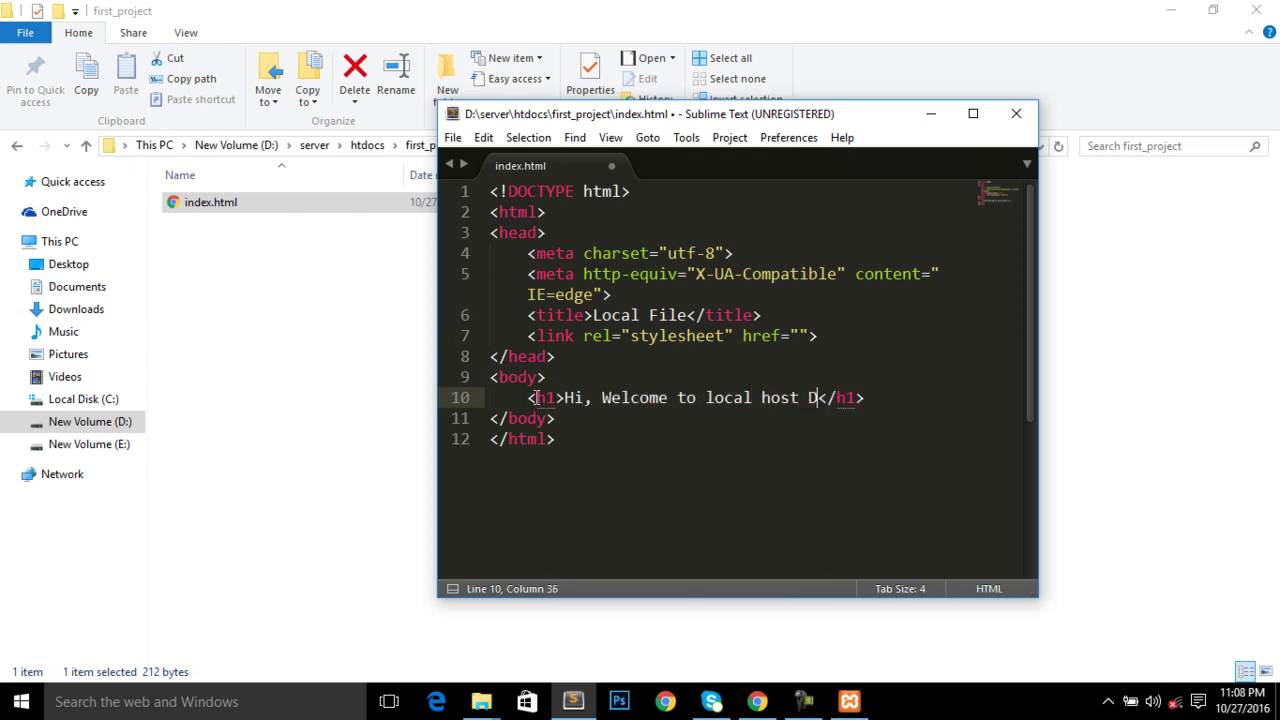
{"action": "key", "text": "ctrl+s"}
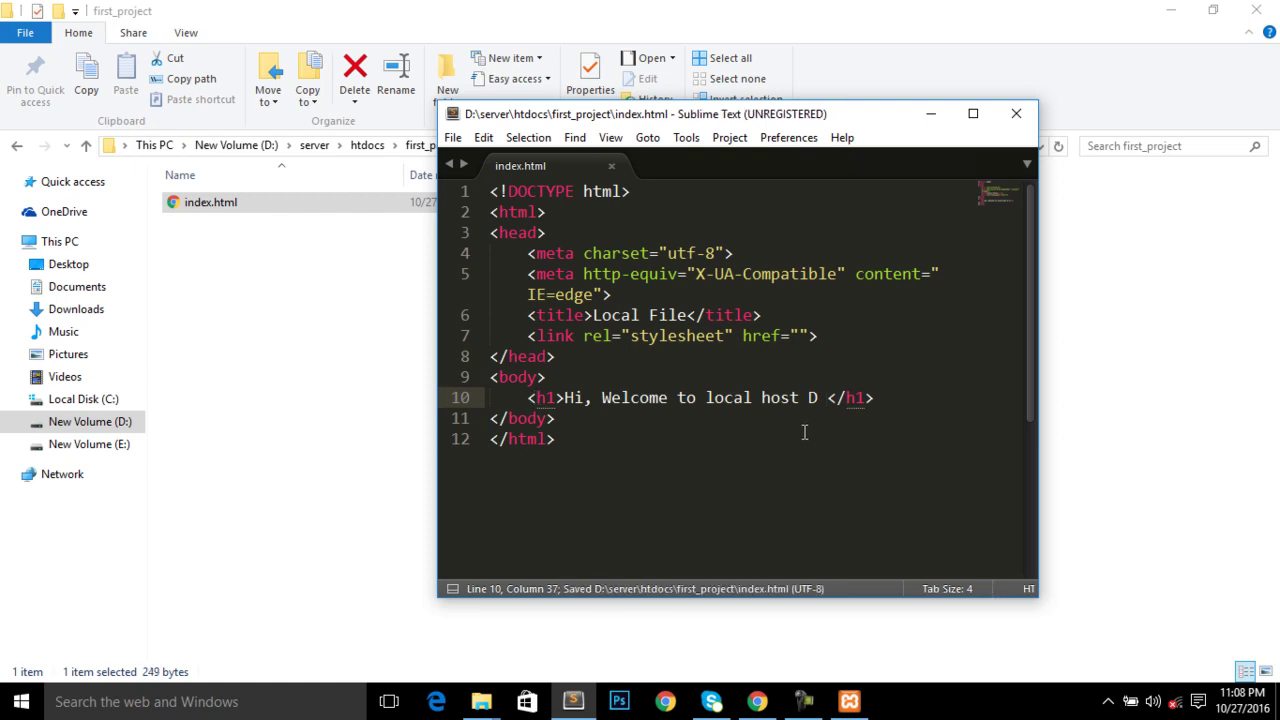
{"action": "left_click", "coordinate": [804, 432]}
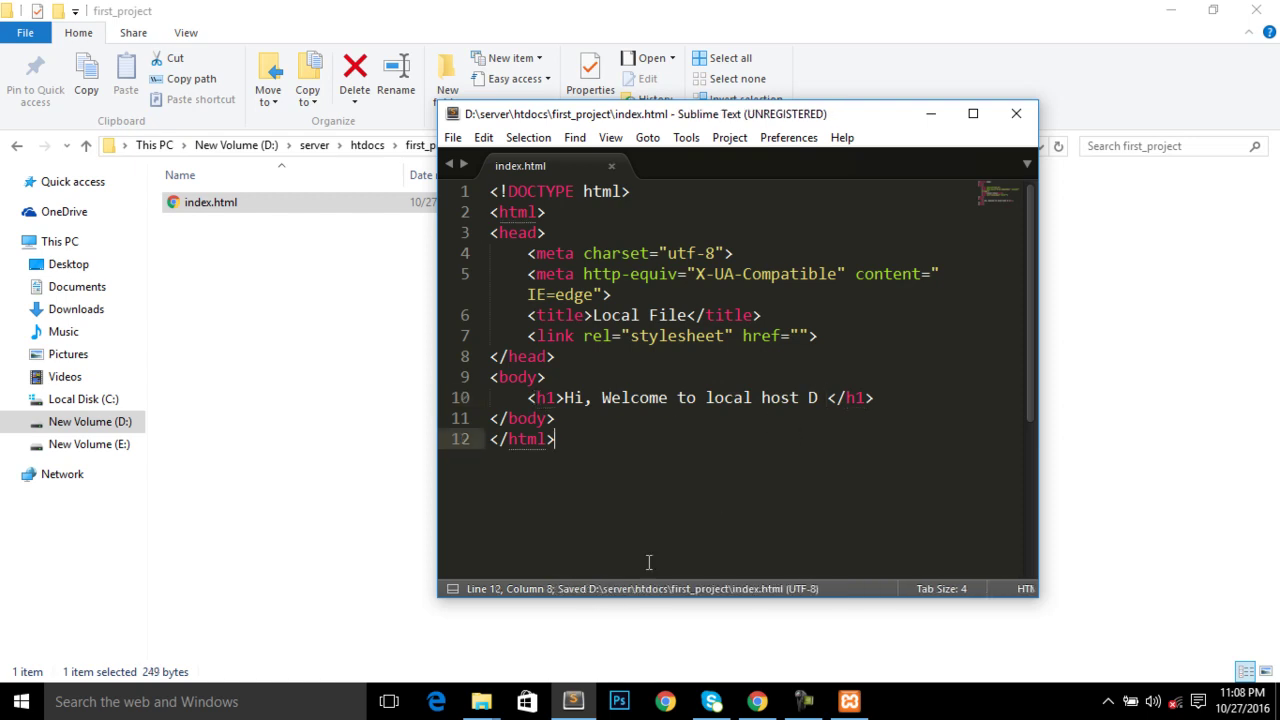
- Open index.html from the first_project folder in Chrome and examine the folder path in its file address
{"action": "left_click", "coordinate": [206, 257]}
{"action": "double_click", "coordinate": [222, 207]}
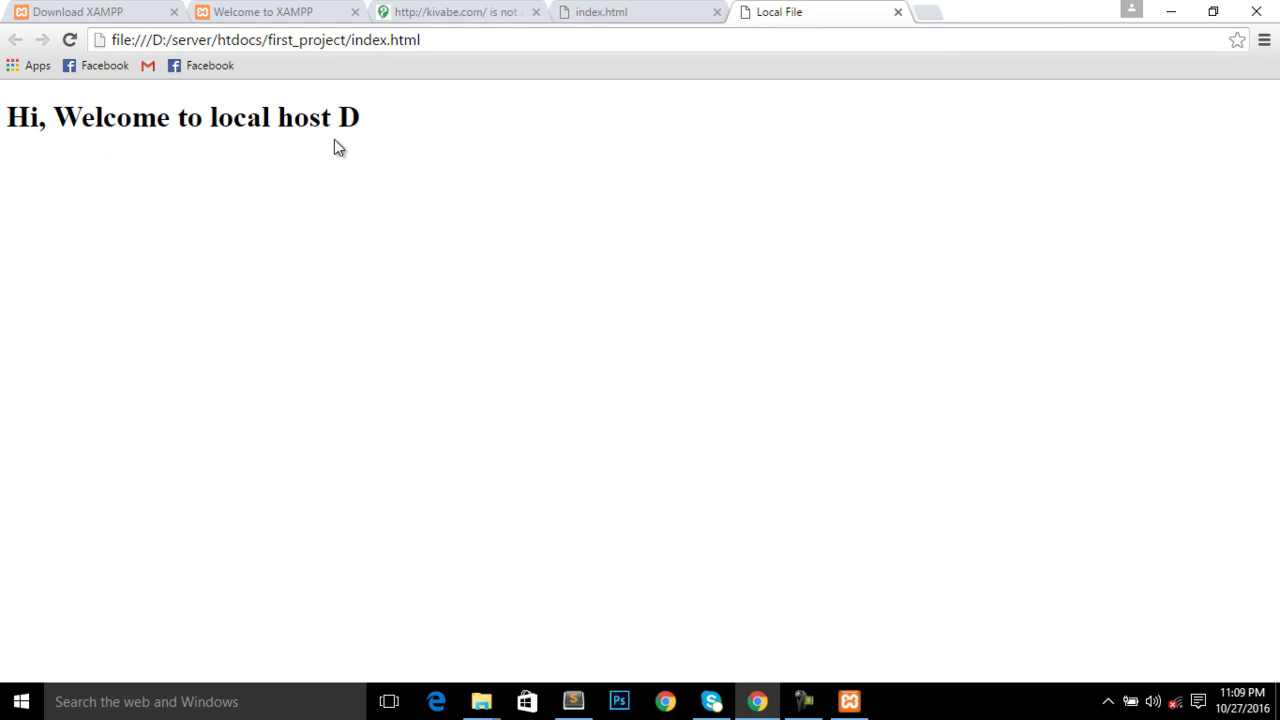
{"action": "left_click_drag", "start_coordinate": [111, 38], "coordinate": [352, 37]}
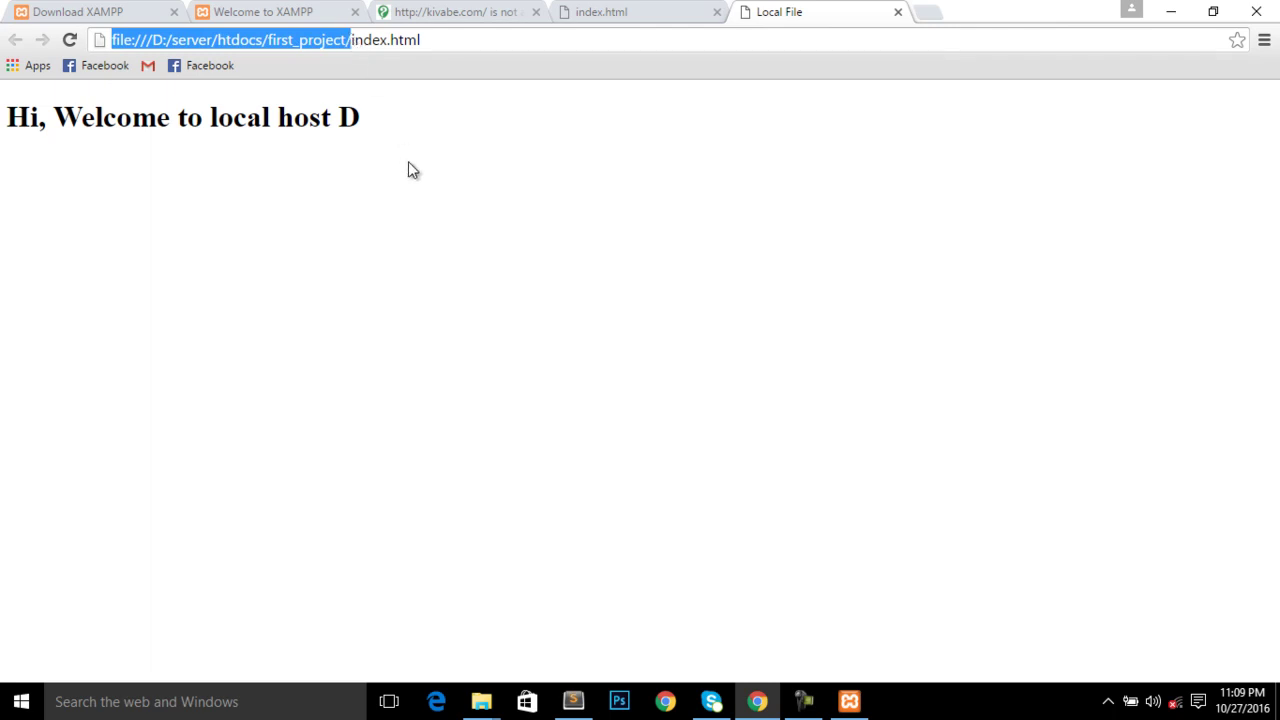
- Replace the file address with localhost/first_project/ and load the page through the local server
{"action": "key", "text": "ctrl+a"}
{"action": "key", "text": "BackSpace"}
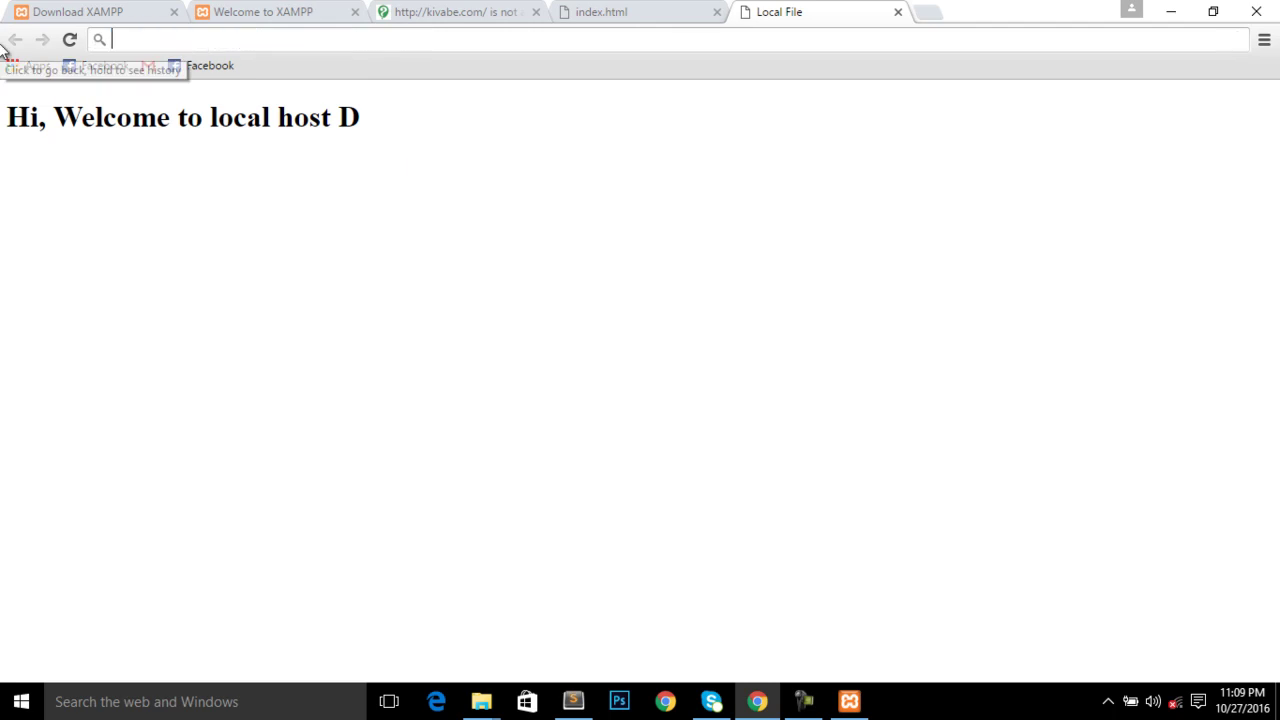
{"action": "type", "text": "localhost"}
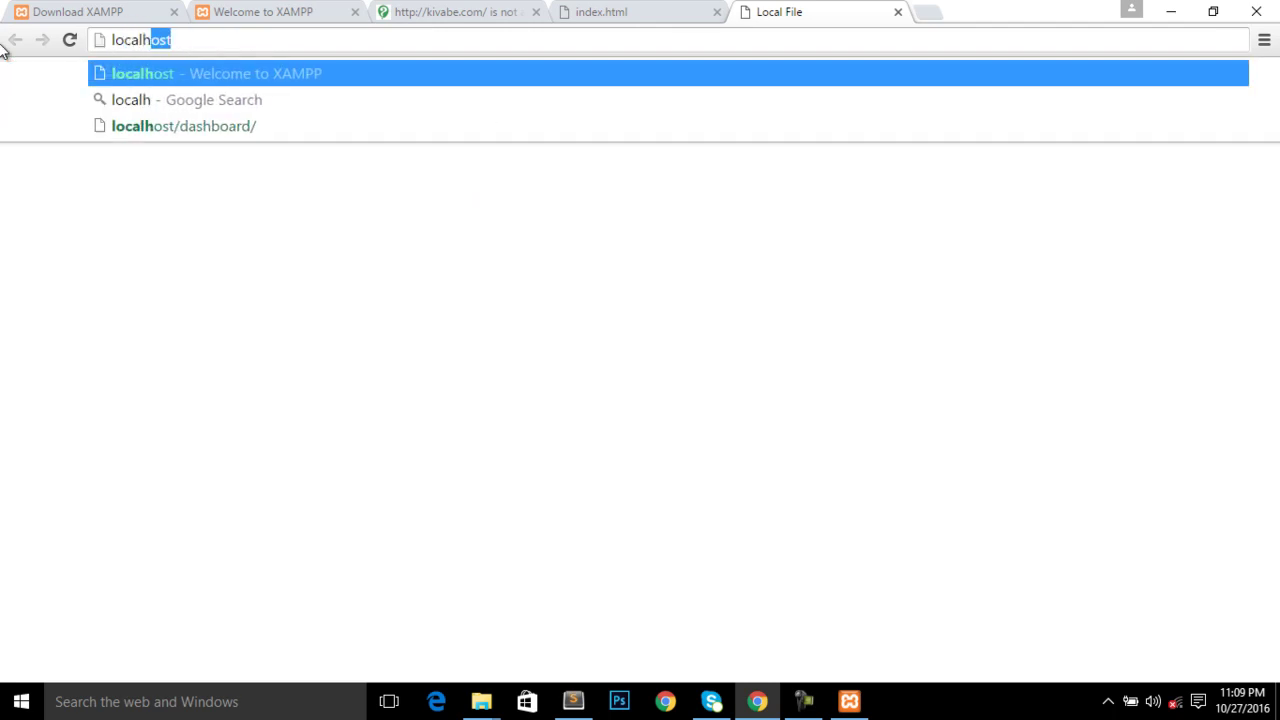
{"action": "type", "text": "/first_project"}
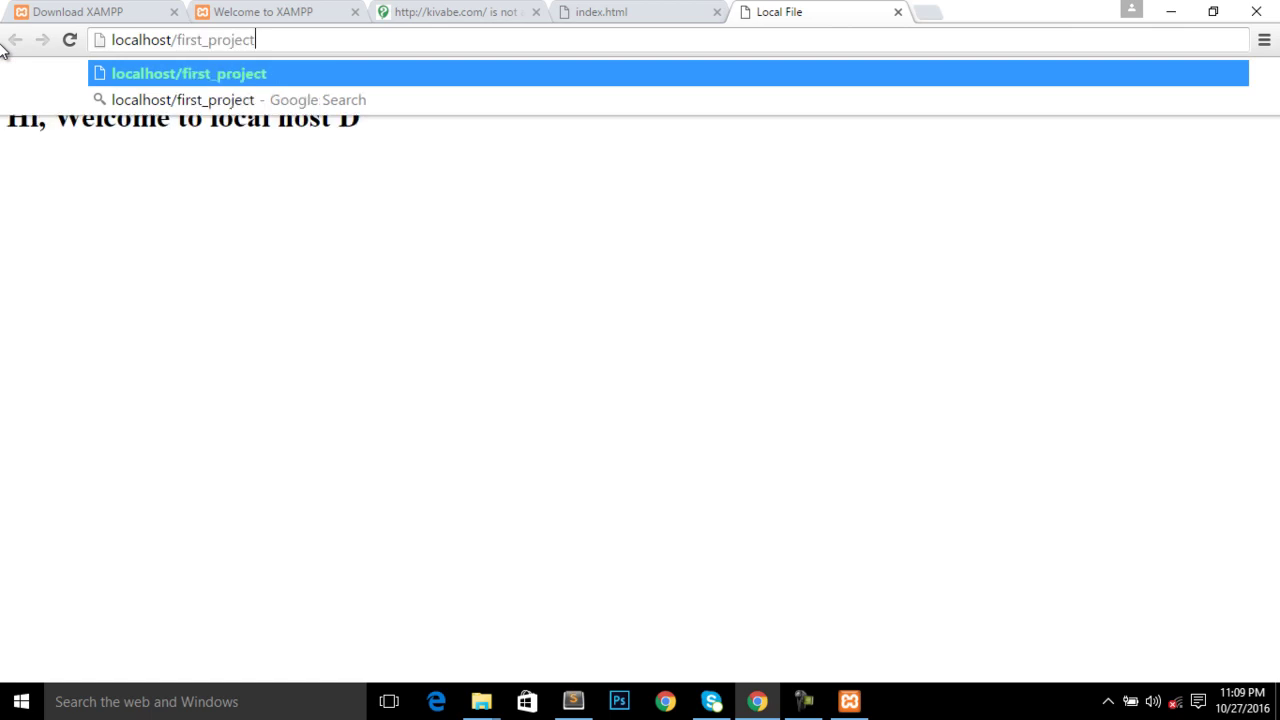
{"action": "type", "text": "/"}
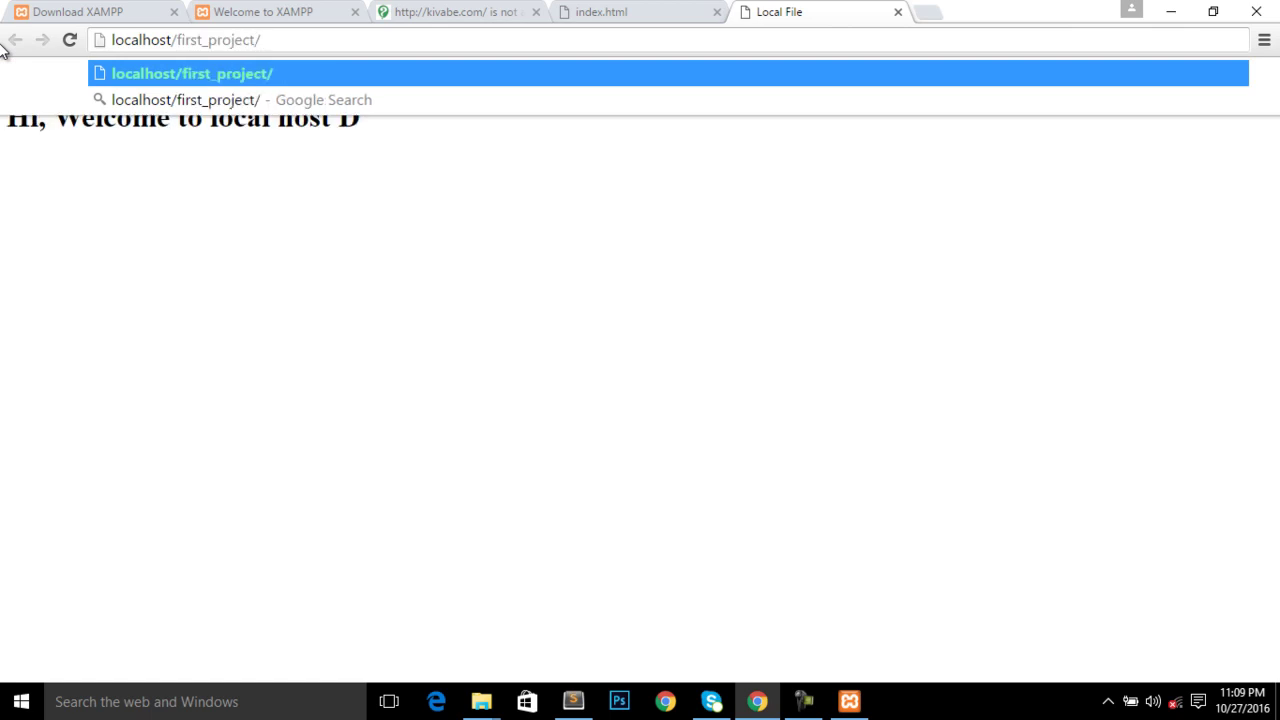
{"action": "key", "text": "Return"}
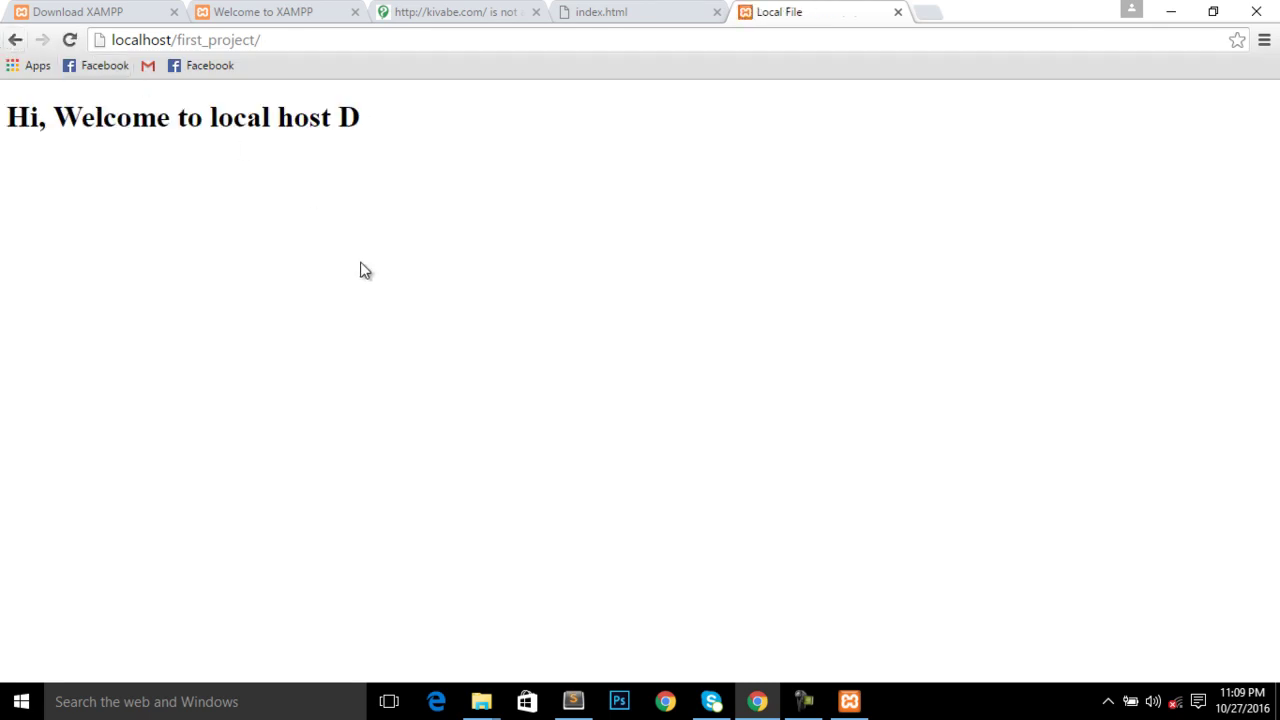
- Switch to Sublime Text and add a p element below the h1 heading containing lorem placeholder text
{"action": "left_click", "coordinate": [573, 701]}
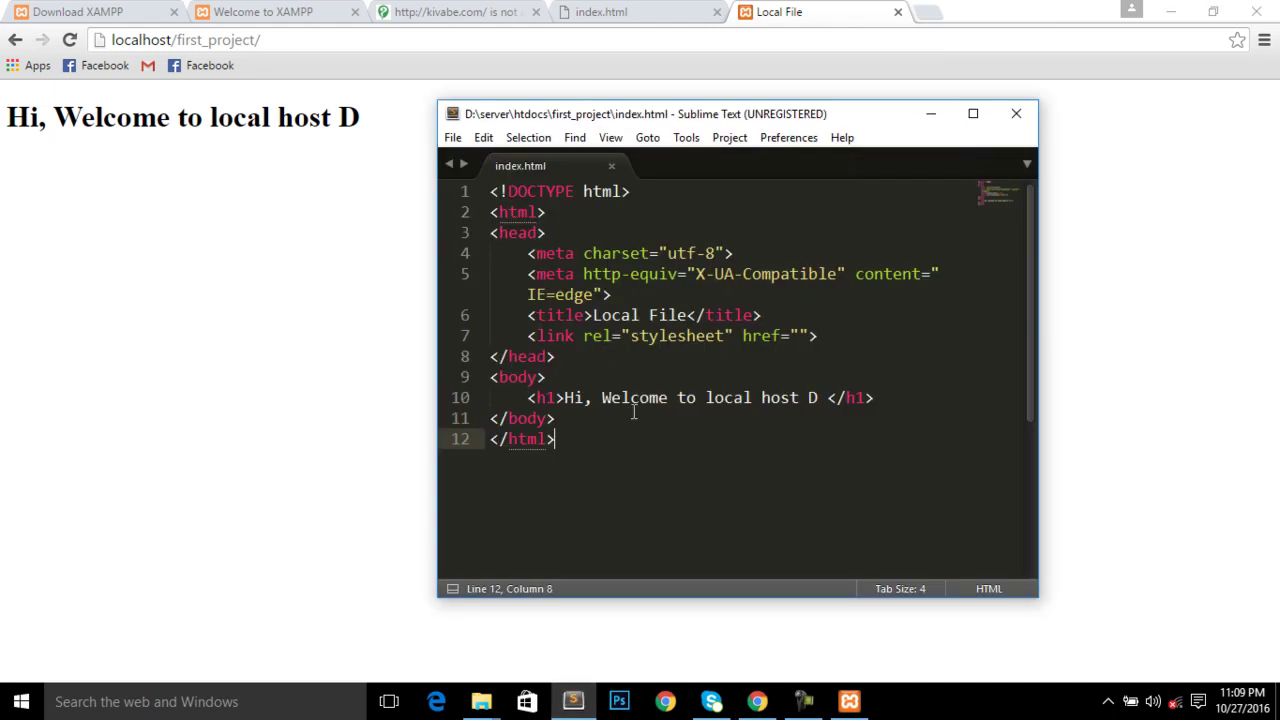
{"action": "left_click", "coordinate": [884, 398]}
{"action": "key", "text": "Return"}
{"action": "type", "text": "p"}
{"action": "key", "text": "Tab"}
{"action": "key", "text": "Return"}
{"action": "type", "text": "lorem"}
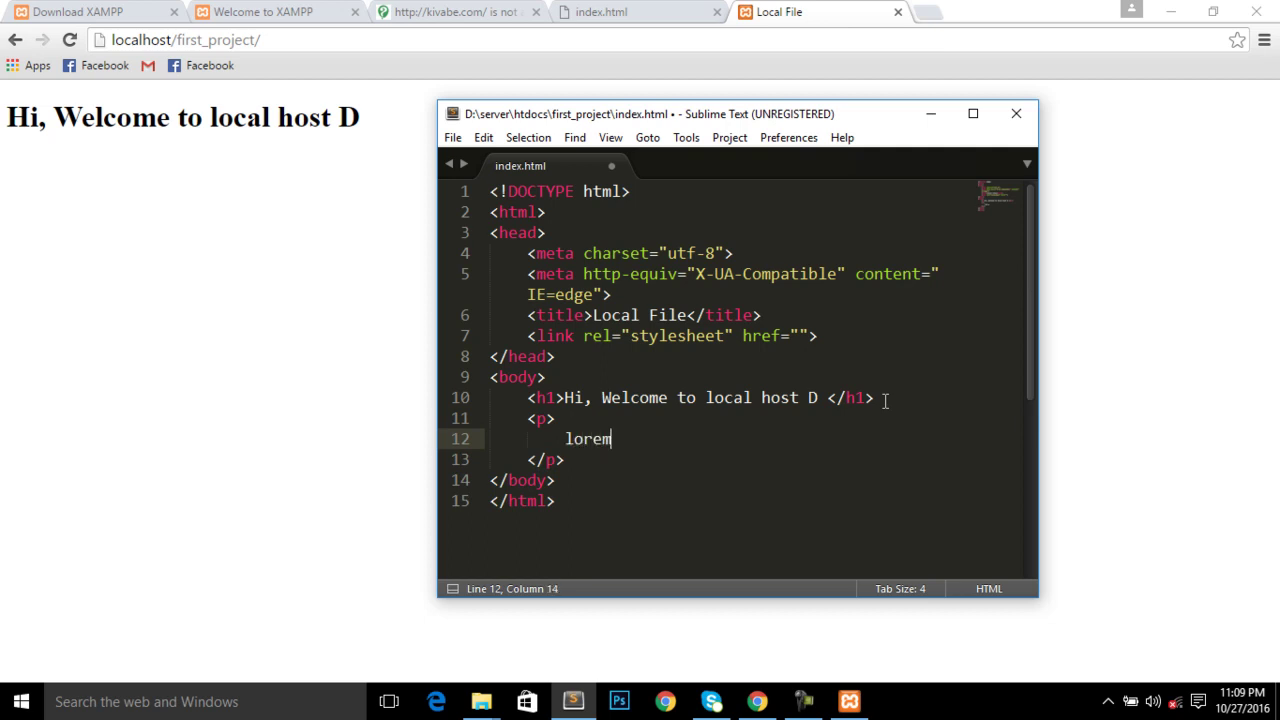